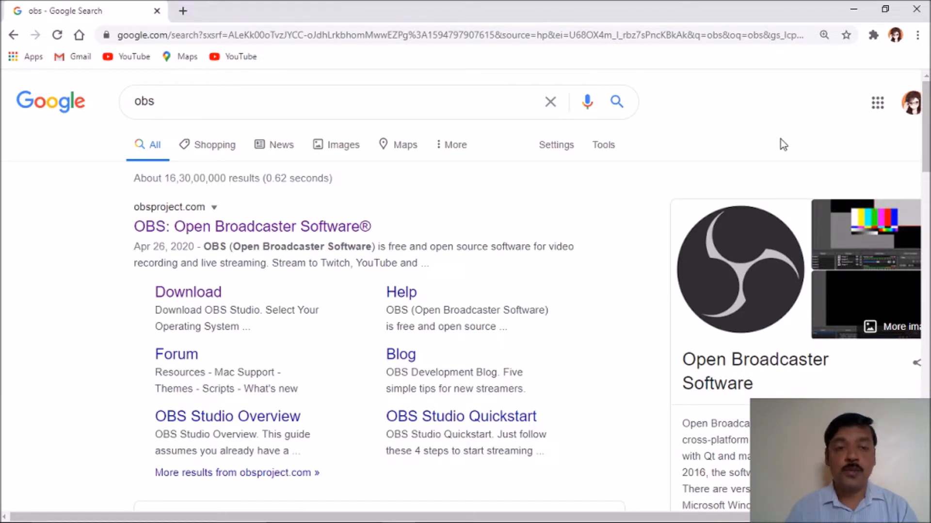
# Step: Open the official OBS project website from the Google results for 'obs'
pyautogui.click(309, 231)
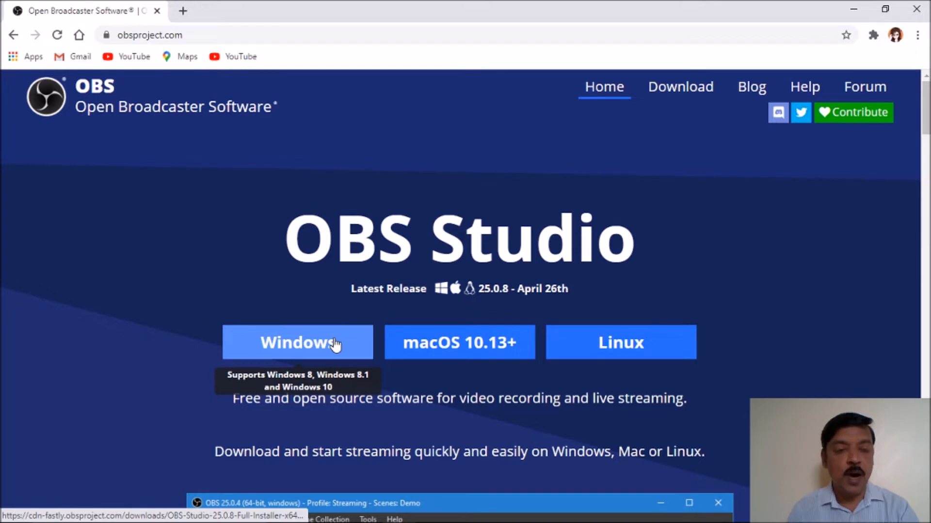
# Step: Bring up the Windows Start menu over the OBS homepage in Chrome
pyautogui.press('super')
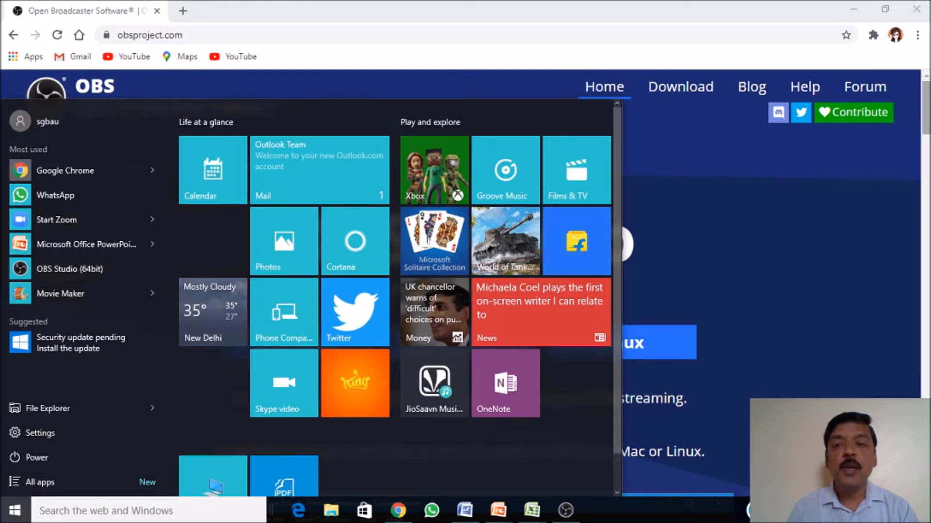
# Step: Switch to the PowerPoint slide show with Alt+Tab and advance to the next slide
pyautogui.hotkey('alt', 'Tab')
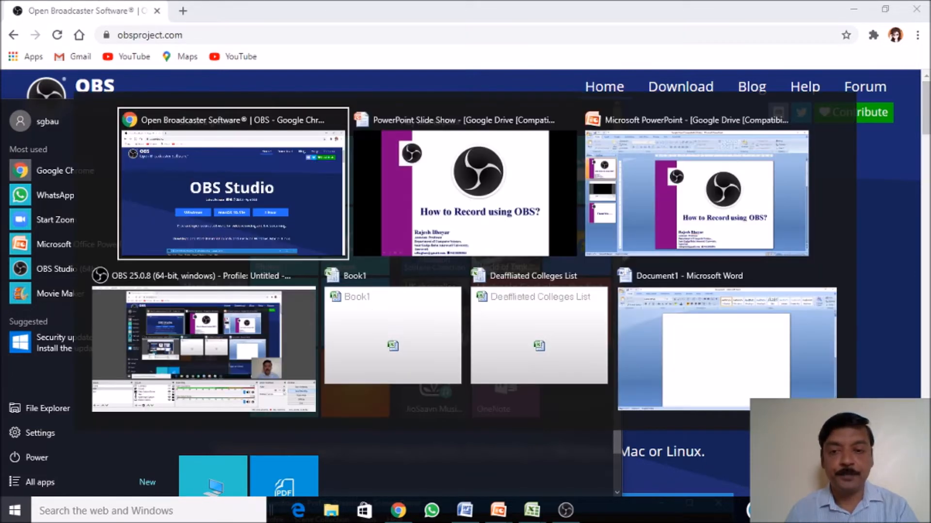
pyautogui.hotkey('alt', 'Tab')
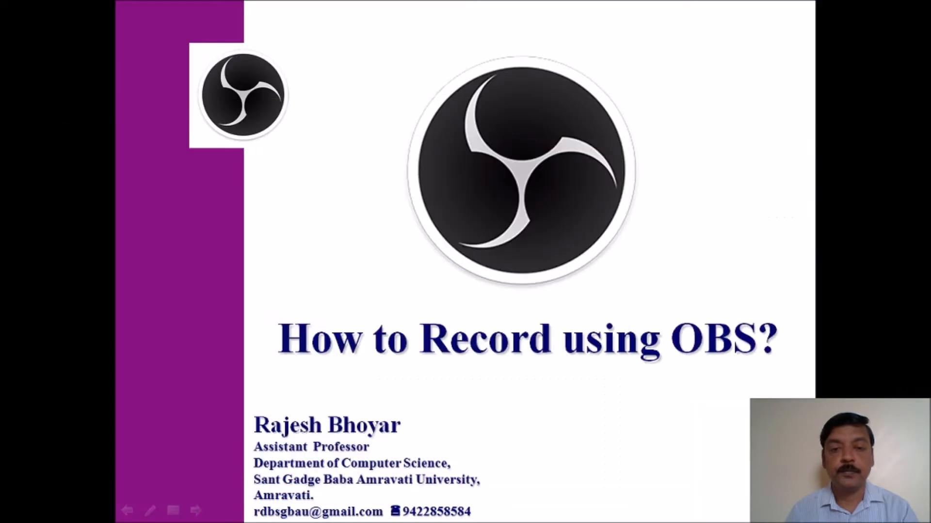
pyautogui.press('Right')
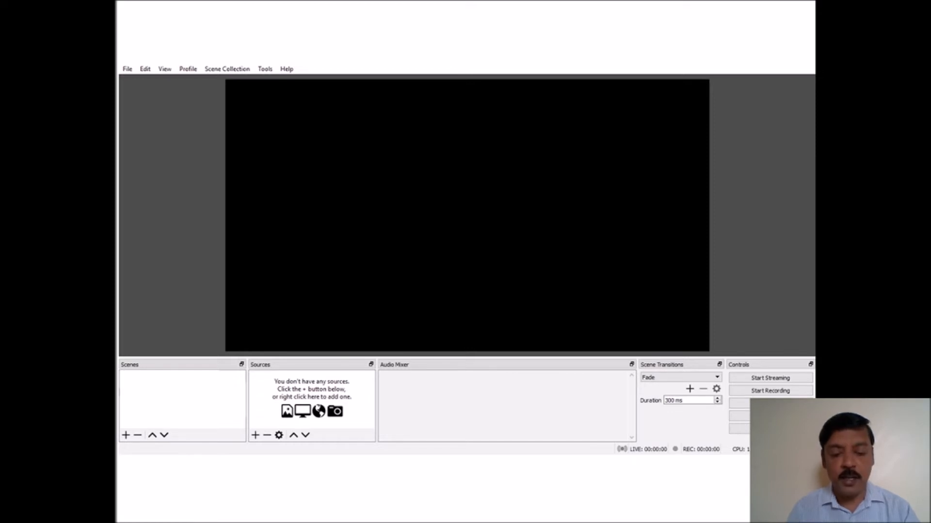
# Step: Bring up the Alt+Tab window switcher from the slide show
pyautogui.hotkey('alt', 'Tab')
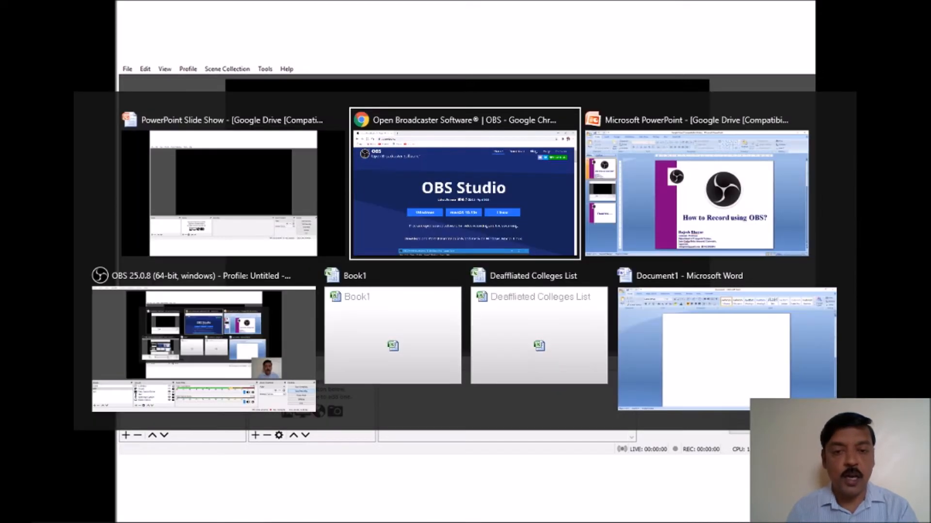
# Step: Switch to OBS Studio and start a new scene, suggested as Scene 2
pyautogui.hotkey('alt', 'Tab')
pyautogui.hotkey('alt', 'Tab')
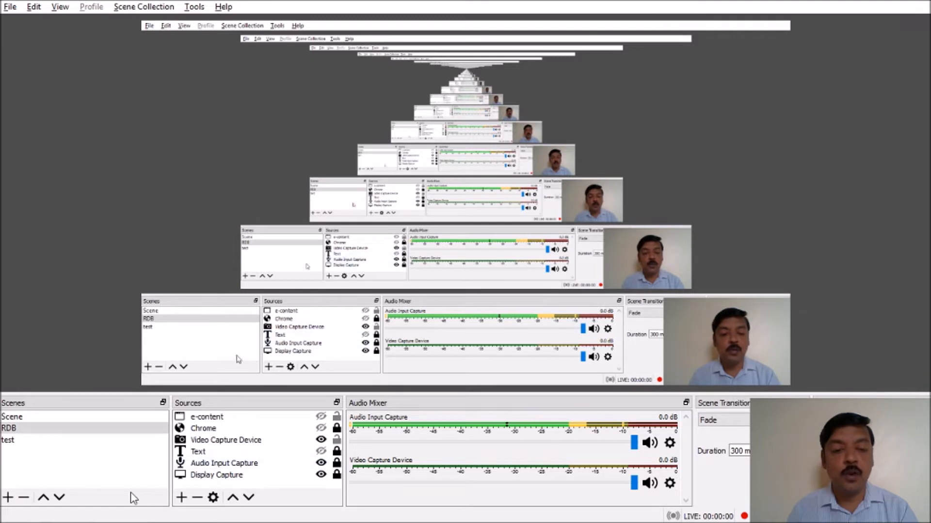
pyautogui.click(9, 498)
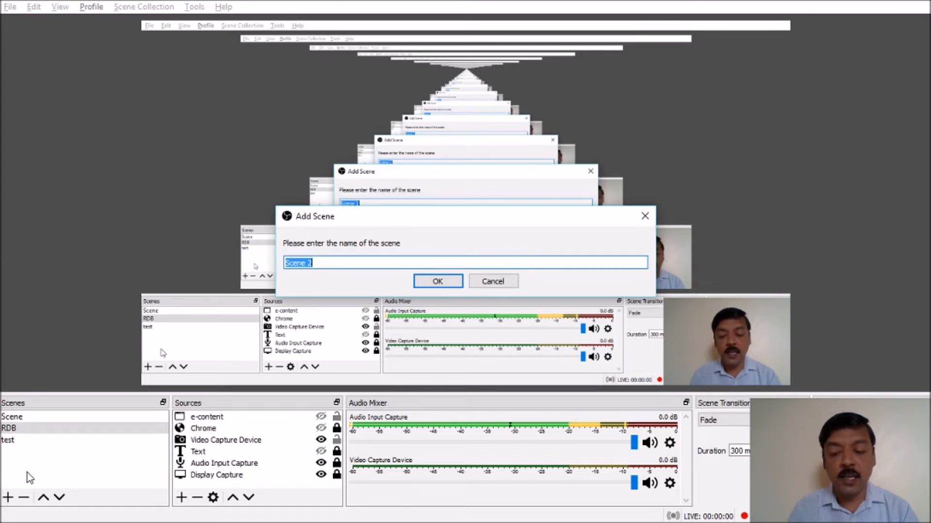
# Step: Name the new scene FDP, then switch to the test scene
pyautogui.write('FD')
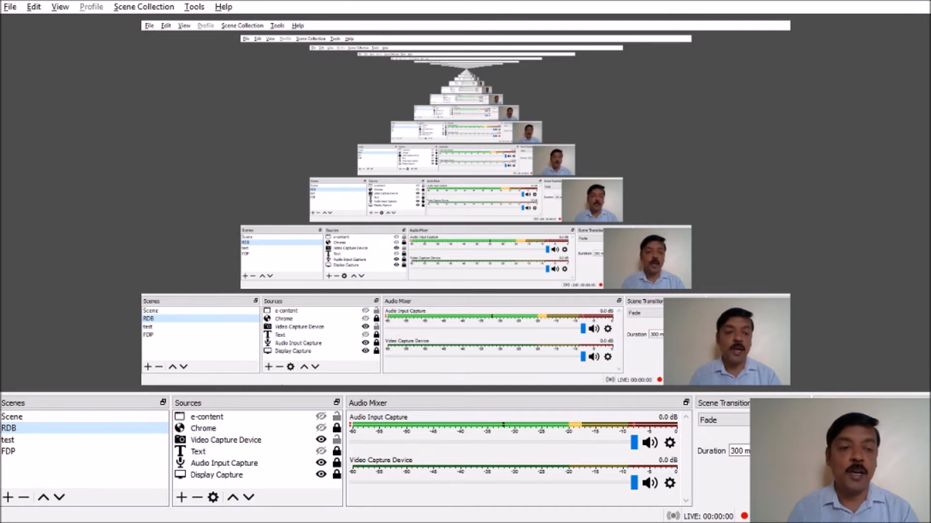
pyautogui.click(14, 441)
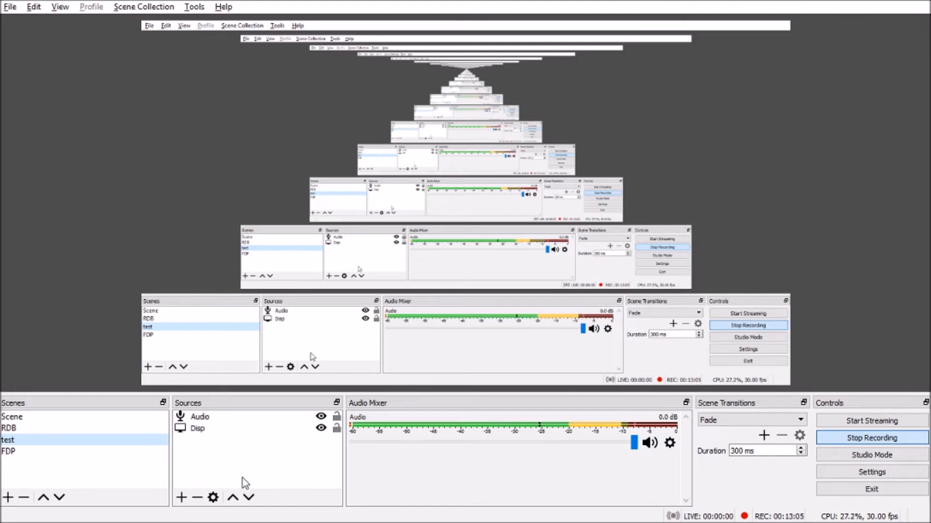
pyautogui.click(181, 498)
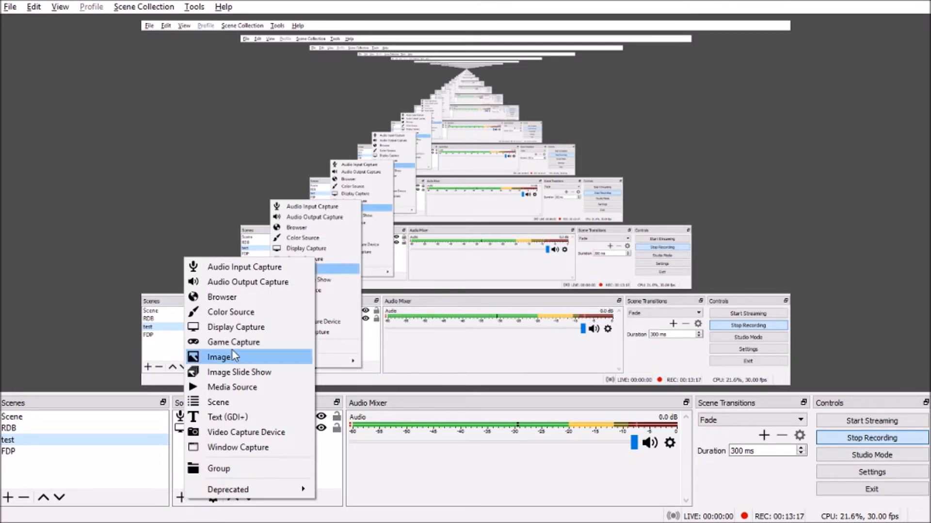
pyautogui.click(224, 328)
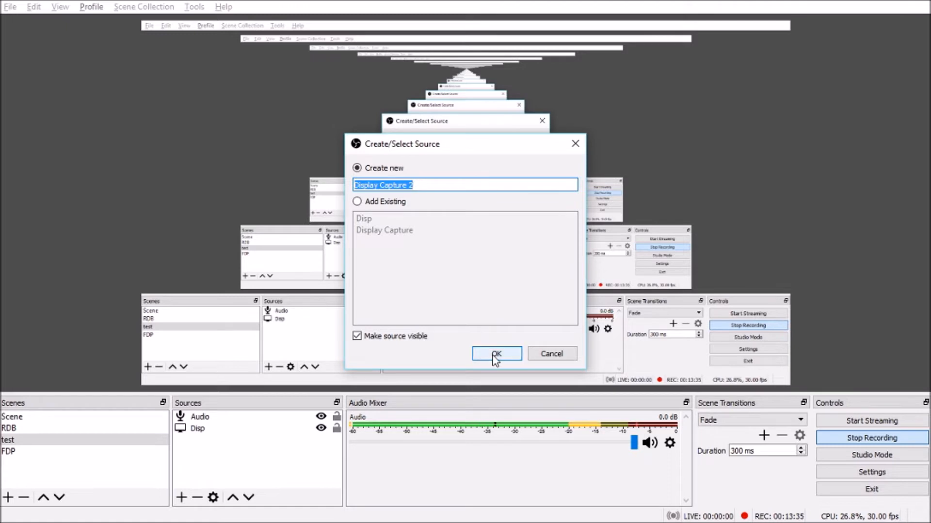
pyautogui.click(575, 146)
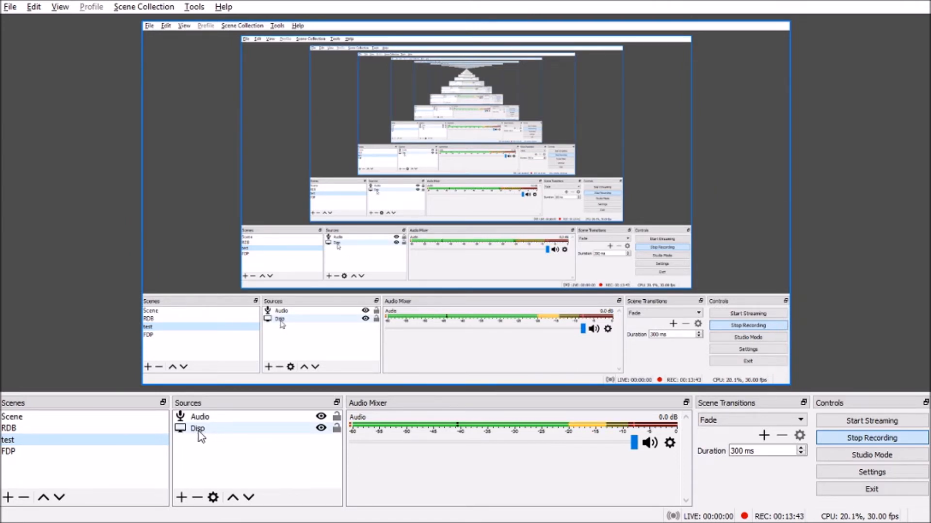
pyautogui.click(182, 498)
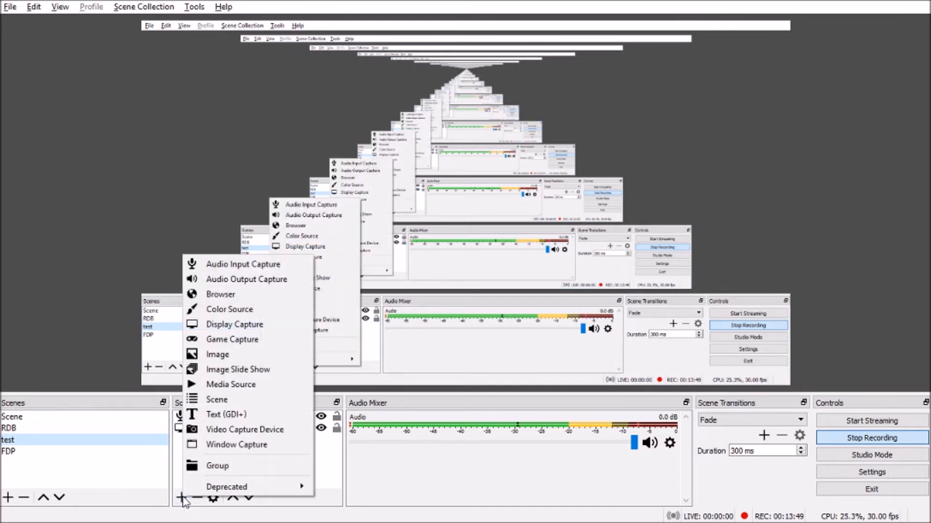
pyautogui.click(247, 264)
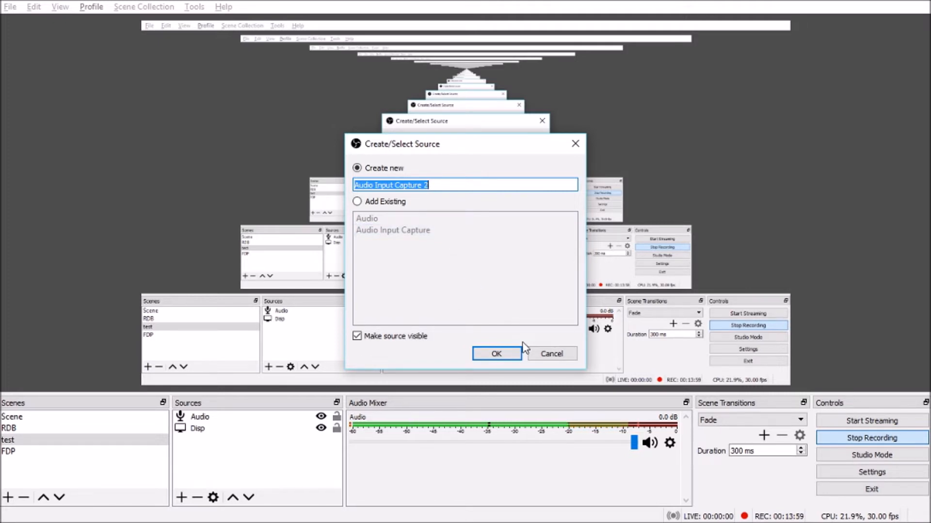
pyautogui.click(547, 357)
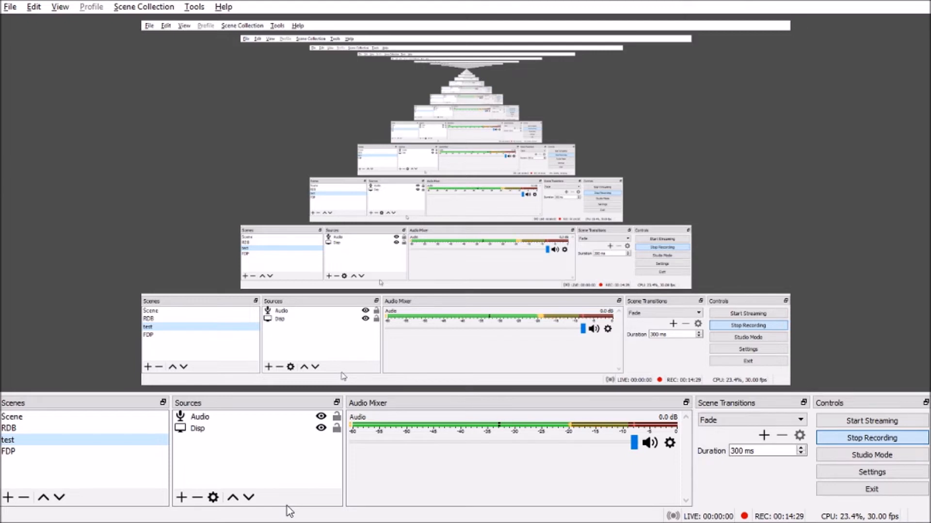
# Step: Show the available source types for the test scene
pyautogui.click(181, 498)
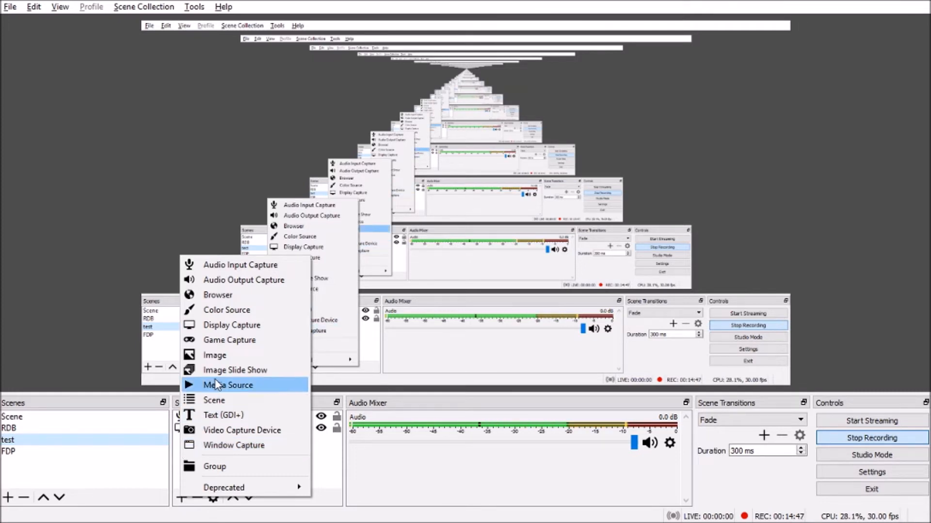
# Step: Add a webcam source named Video using HP HD Camera, keeping Fade as the transition
pyautogui.click(219, 430)
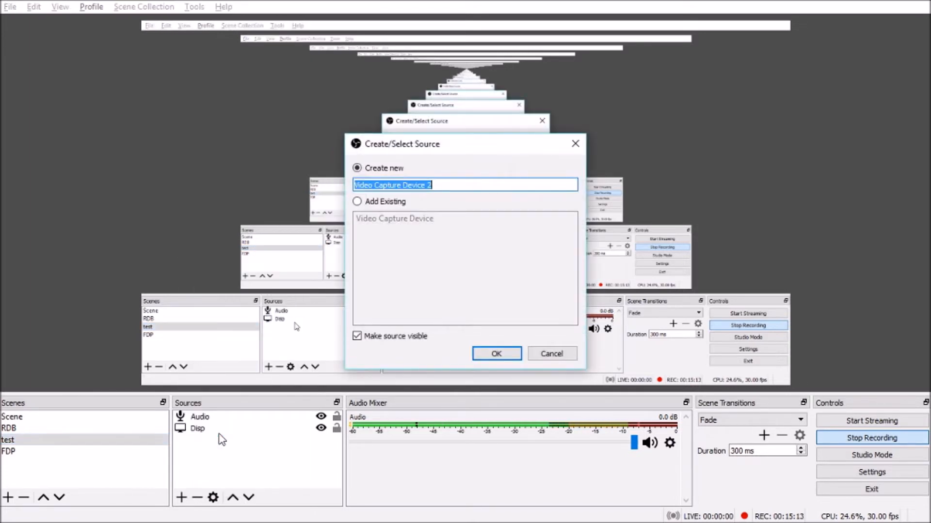
pyautogui.write('Video')
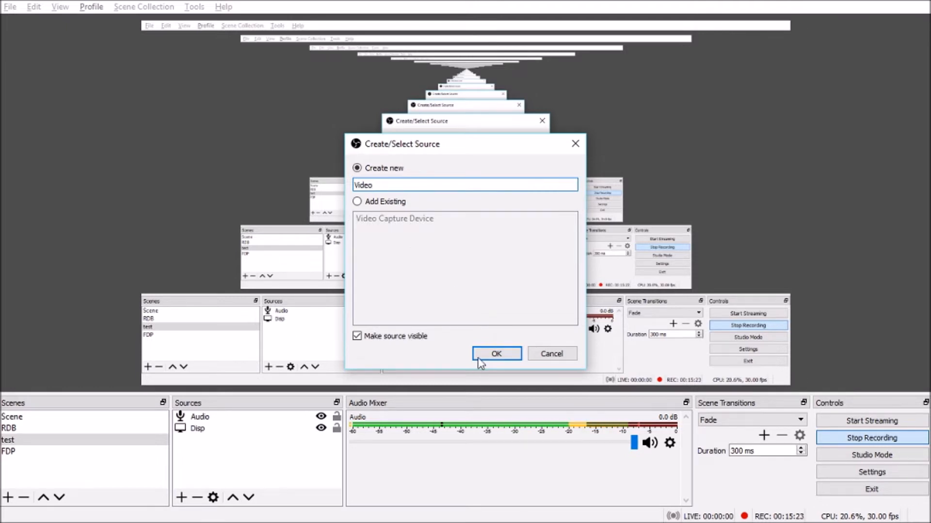
pyautogui.click(495, 354)
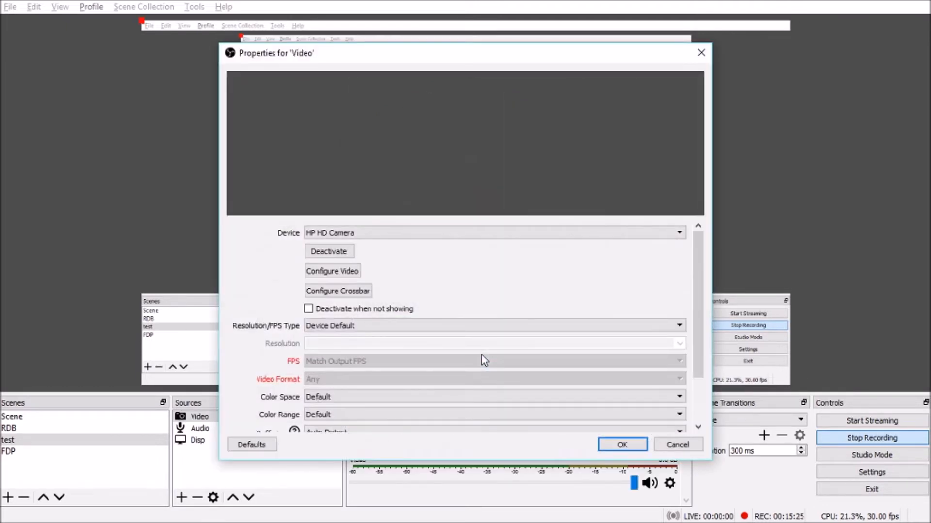
pyautogui.click(614, 235)
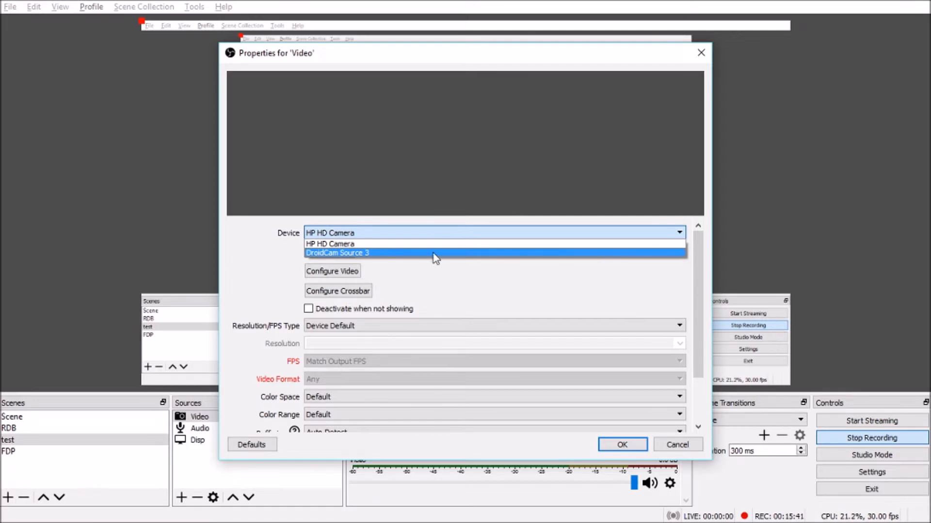
pyautogui.click(351, 245)
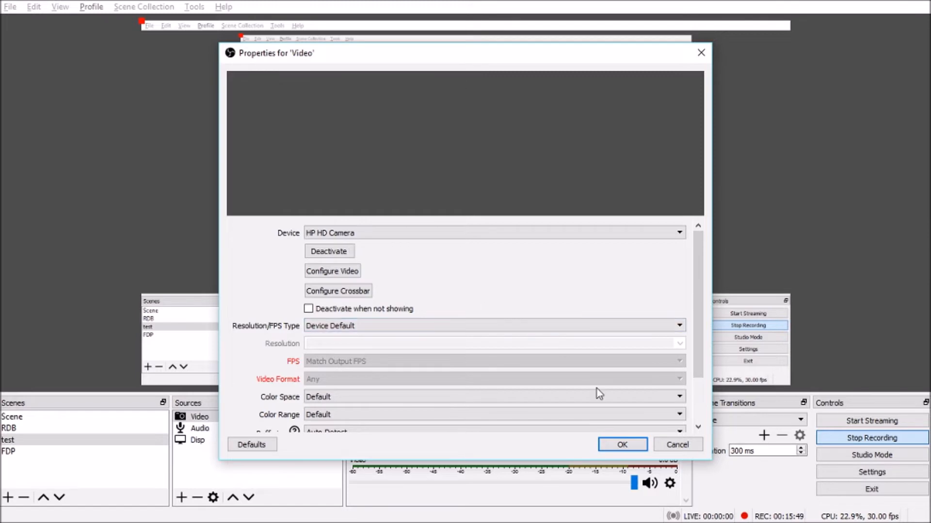
pyautogui.click(621, 445)
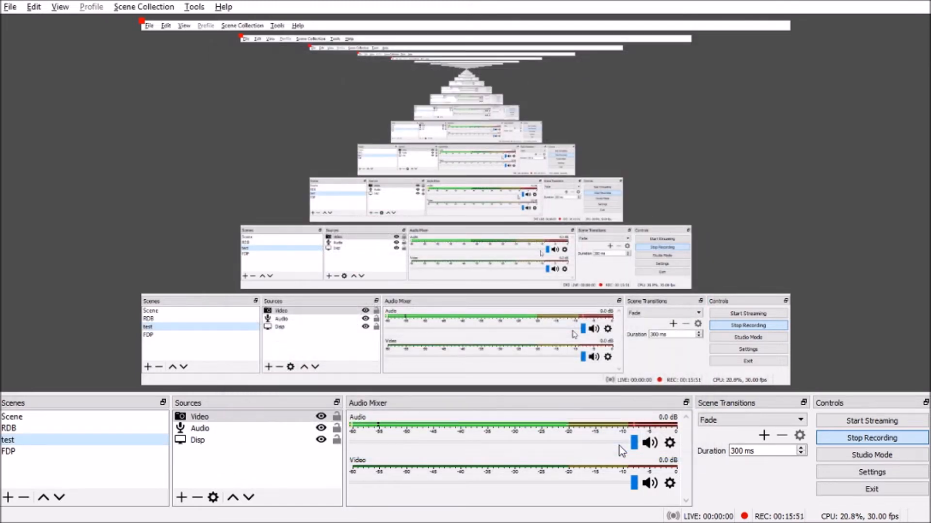
pyautogui.click(729, 418)
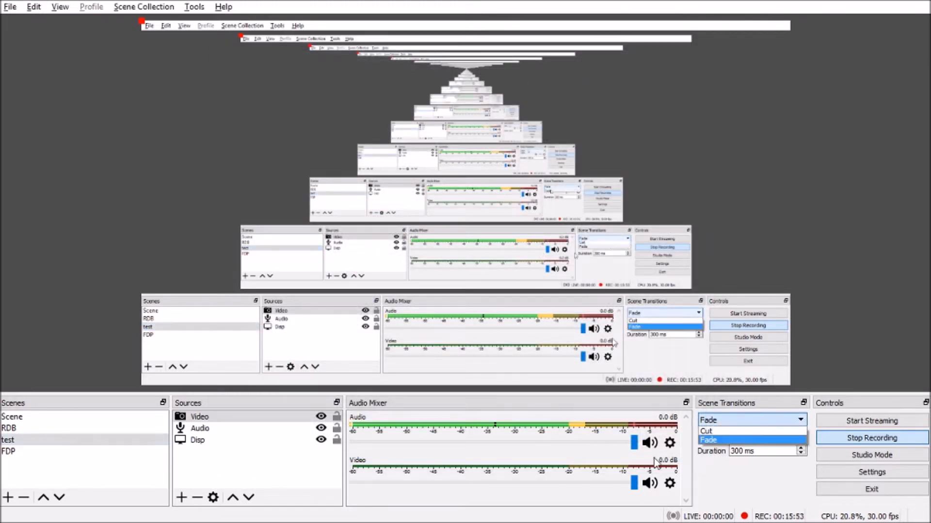
pyautogui.click(727, 442)
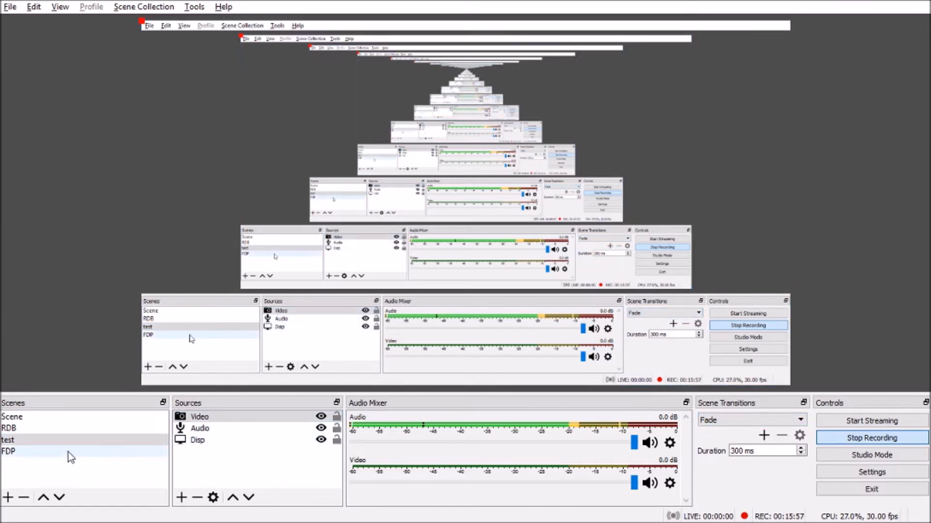
# Step: Switch to the RDB scene with its six sources and webcam overlay
pyautogui.click(10, 429)
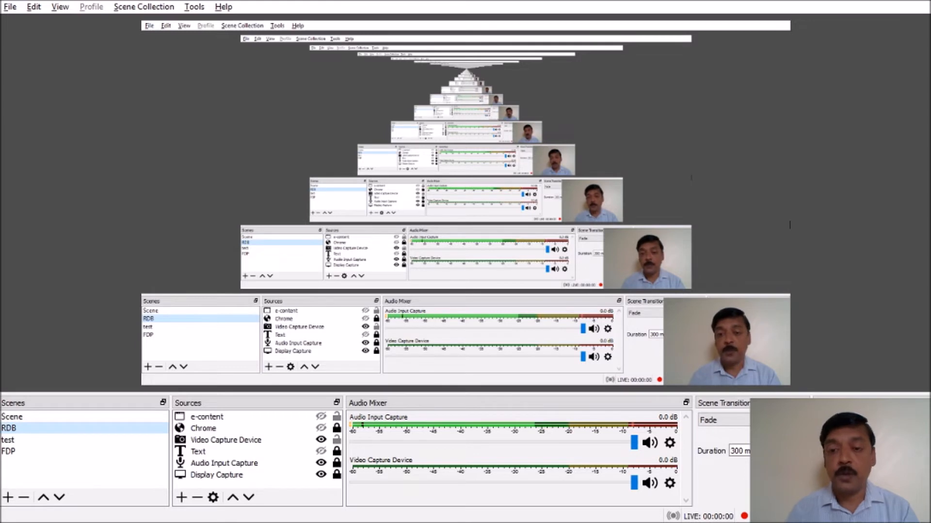
# Step: Shrink the Video Capture Device webcam overlay and place it in the preview's bottom-right corner
pyautogui.click(234, 440)
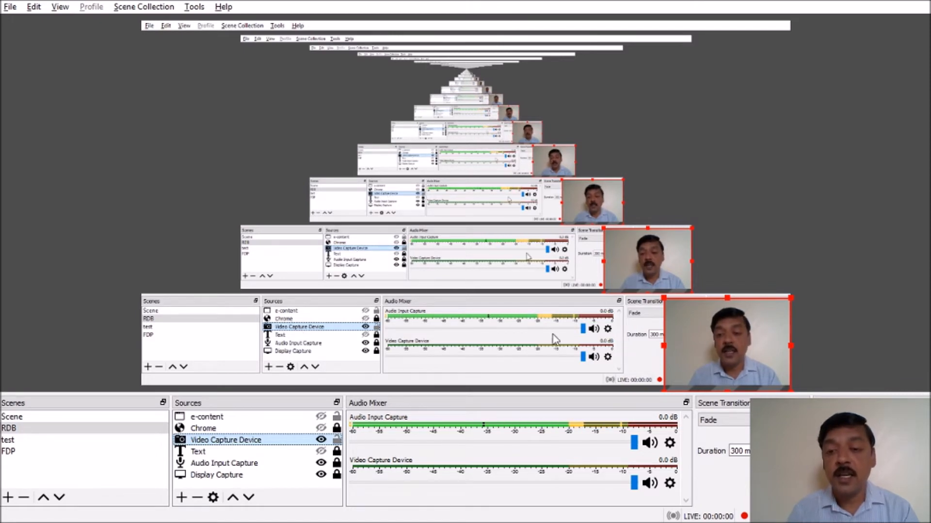
pyautogui.moveTo(665, 298); pyautogui.dragTo(720, 346)
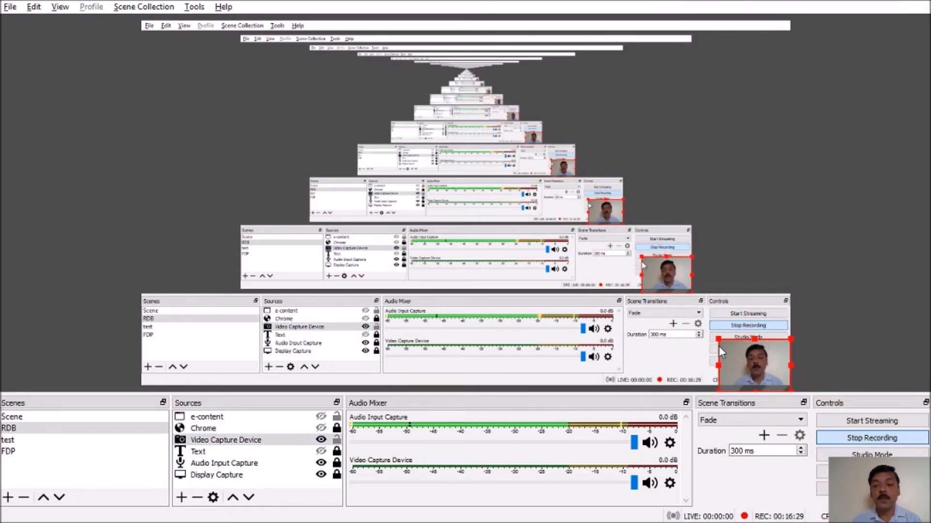
pyautogui.moveTo(719, 346); pyautogui.dragTo(438, 122)
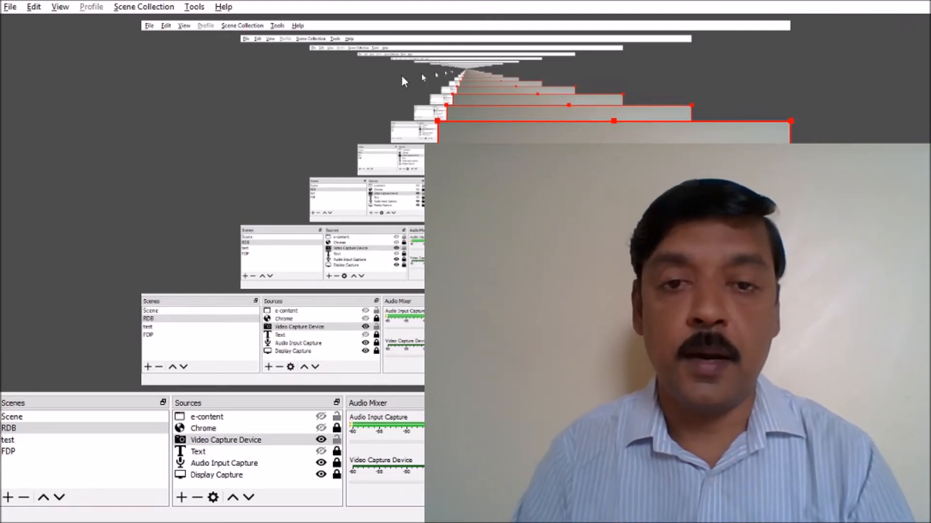
pyautogui.moveTo(439, 124); pyautogui.dragTo(658, 307)
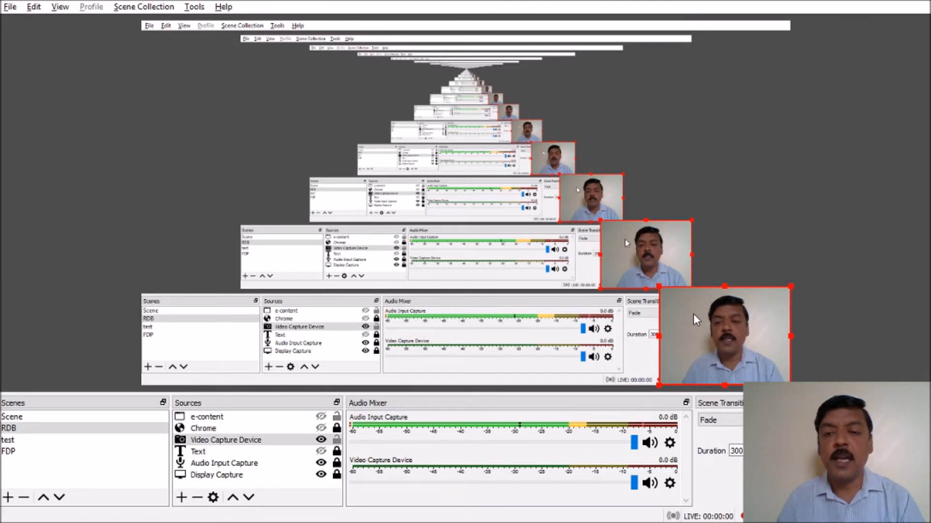
pyautogui.moveTo(659, 286); pyautogui.dragTo(694, 306)
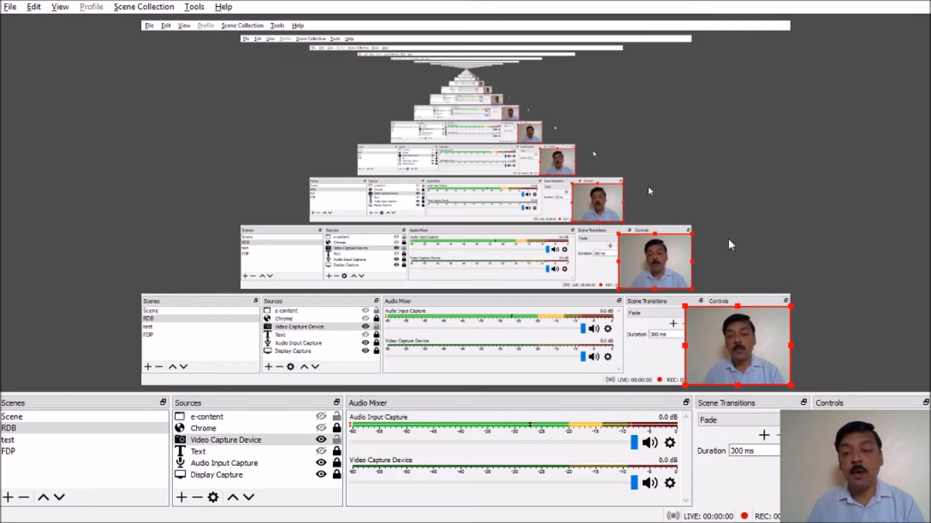
pyautogui.moveTo(705, 345); pyautogui.dragTo(487, 338)
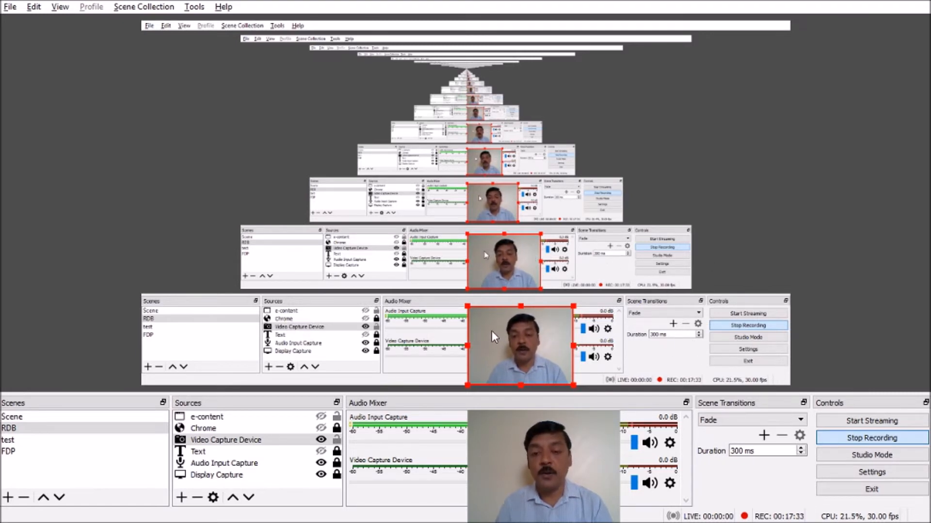
pyautogui.moveTo(491, 331); pyautogui.dragTo(711, 336)
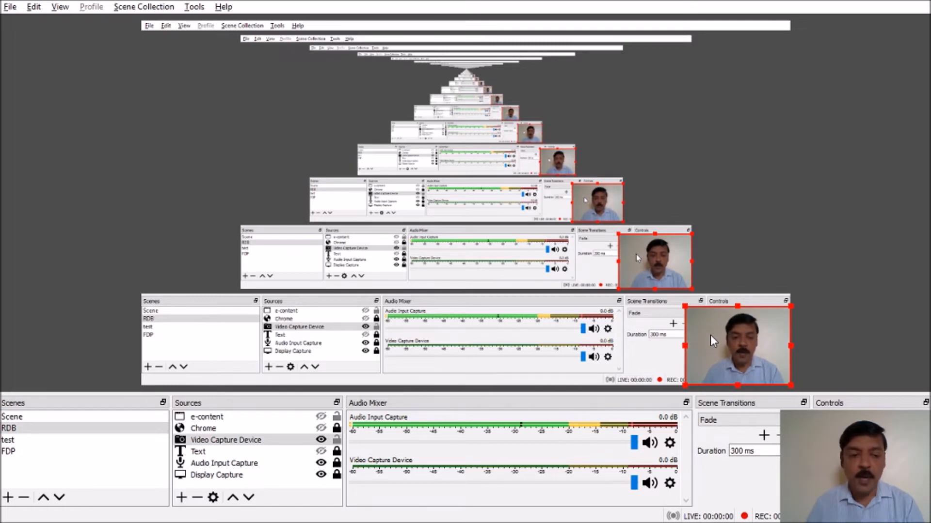
# Step: Switch to the test scene and add a new Image source
pyautogui.click(15, 440)
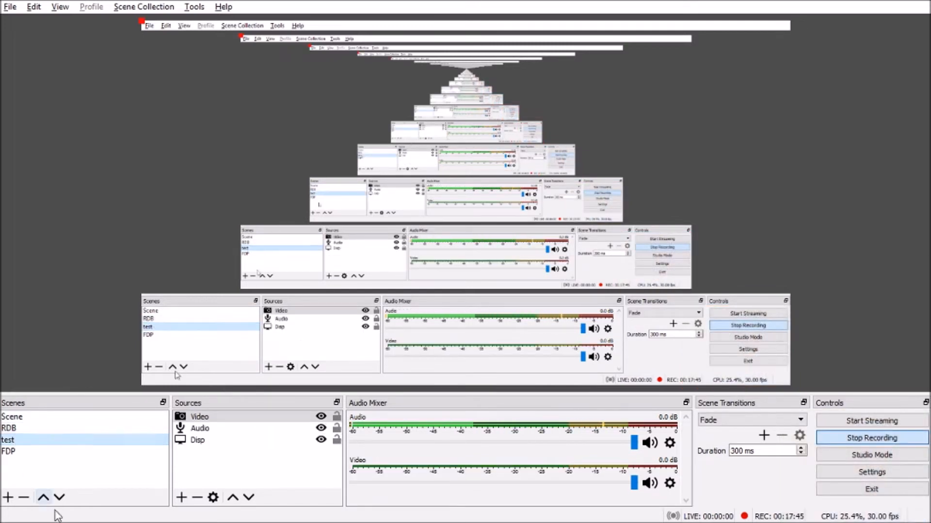
pyautogui.click(181, 498)
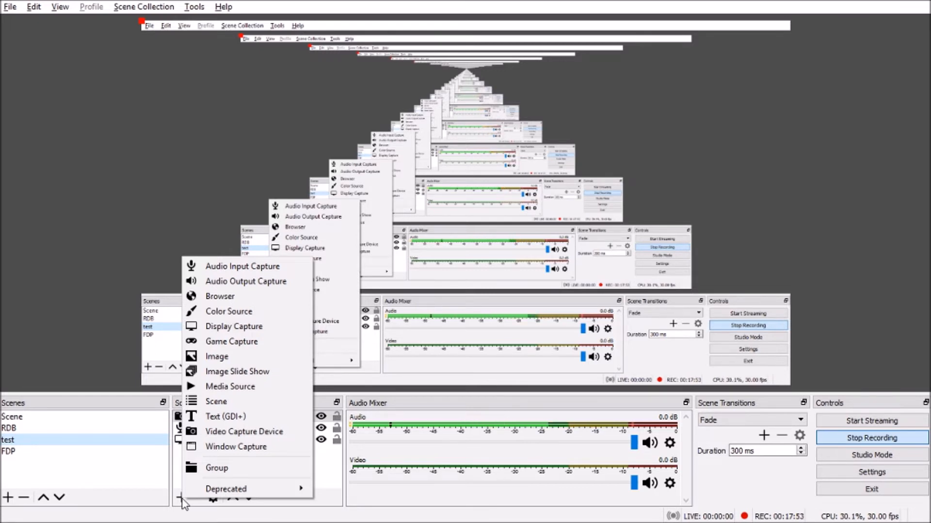
pyautogui.click(142, 484)
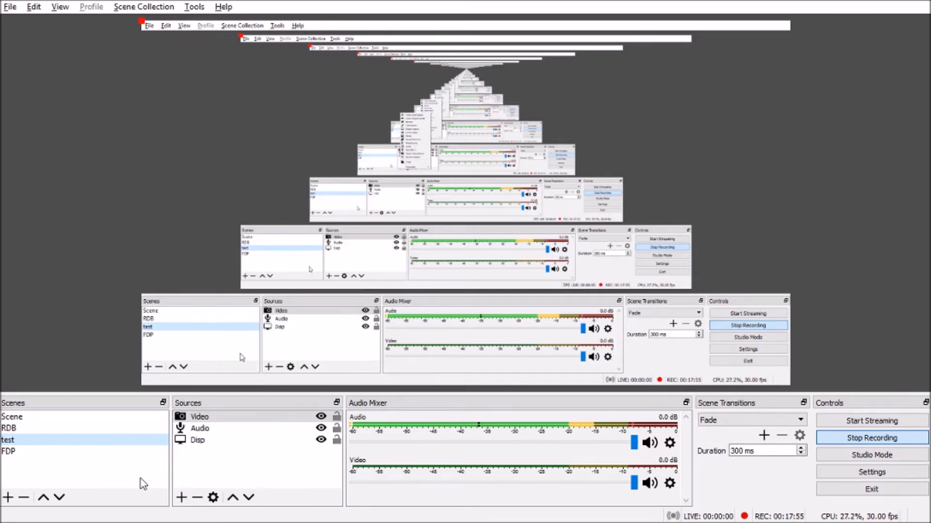
pyautogui.click(182, 497)
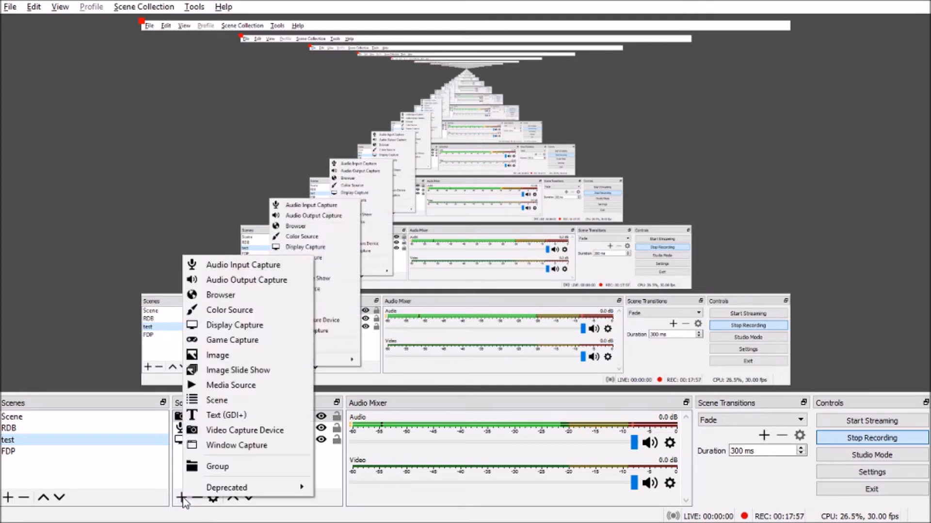
pyautogui.click(228, 356)
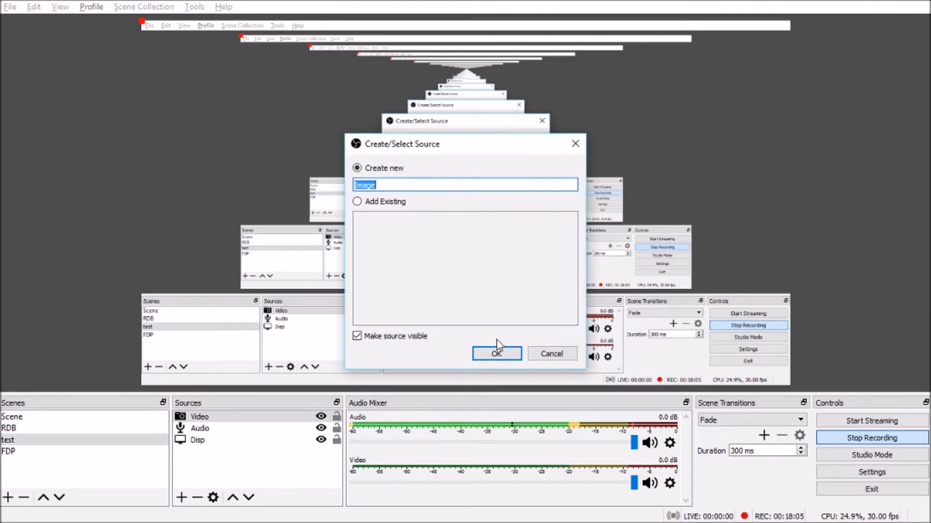
pyautogui.click(497, 355)
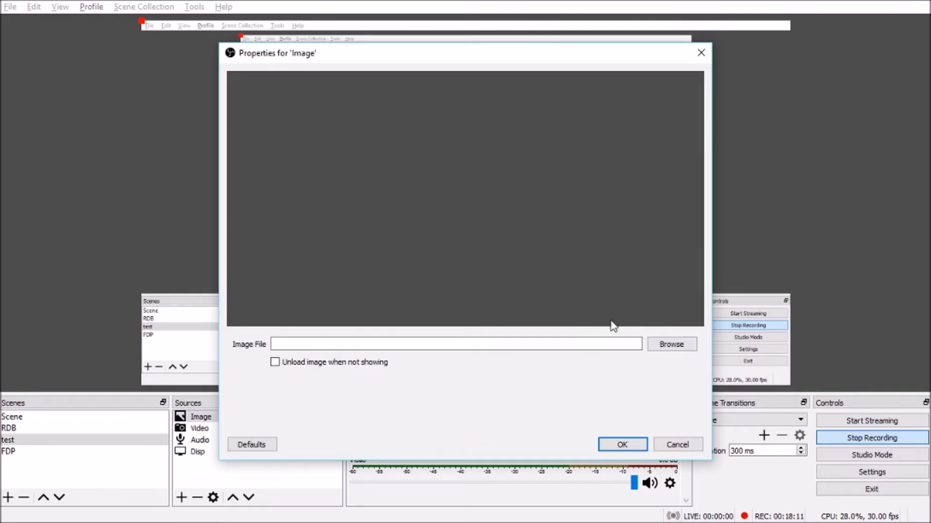
# Step: Load abcde.png from the Desktop into the Image source
pyautogui.click(674, 347)
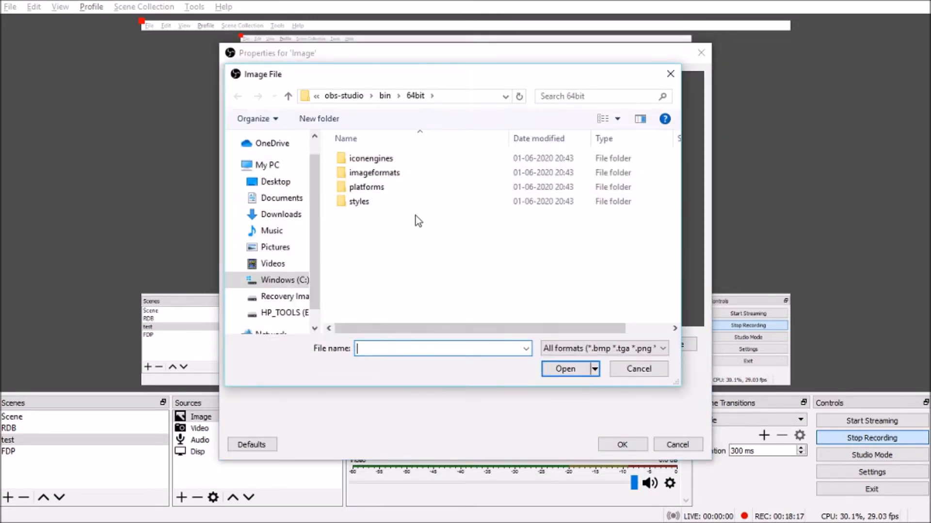
pyautogui.click(292, 185)
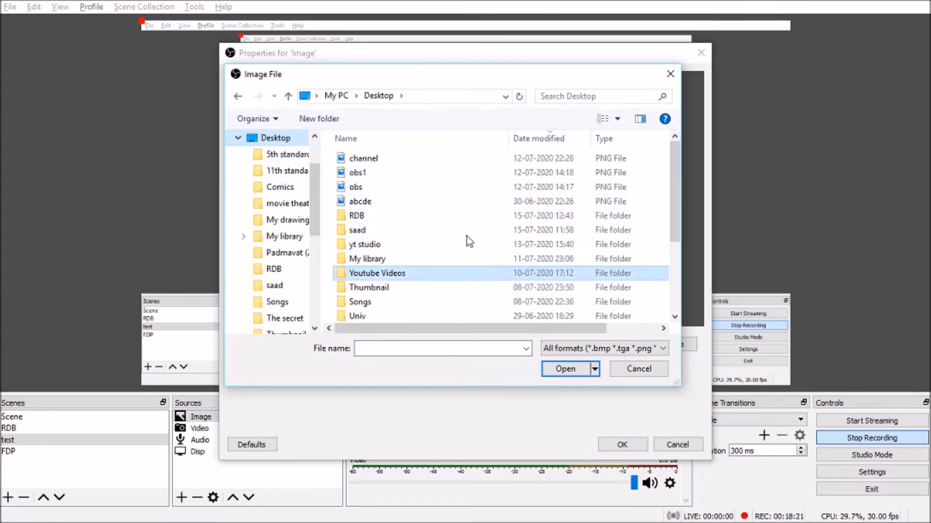
pyautogui.doubleClick(377, 206)
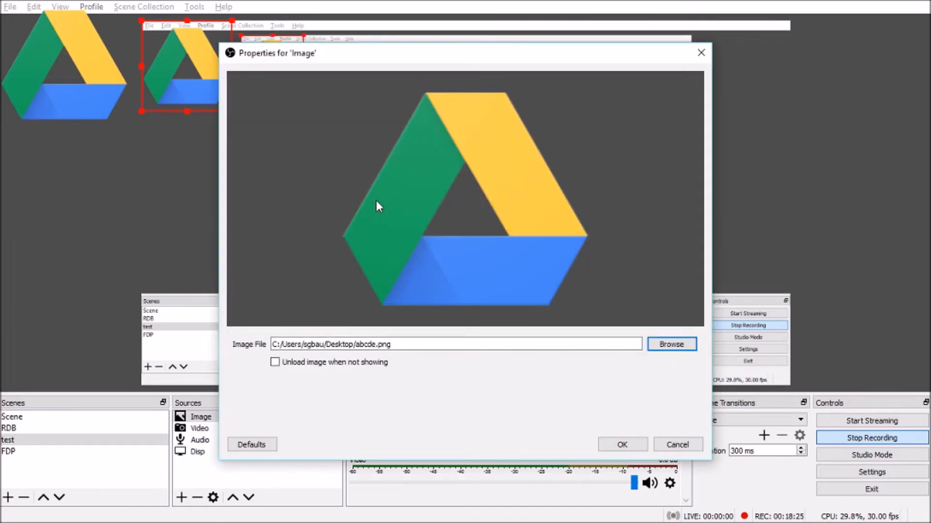
# Step: Confirm the image, then move the Drive logo to the top-right corner and shrink it
pyautogui.click(624, 444)
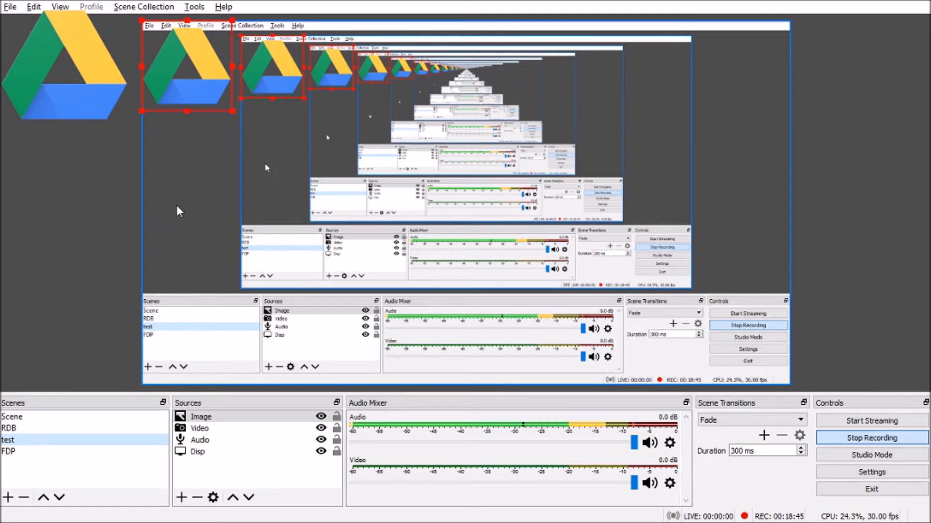
pyautogui.moveTo(159, 33); pyautogui.dragTo(717, 44)
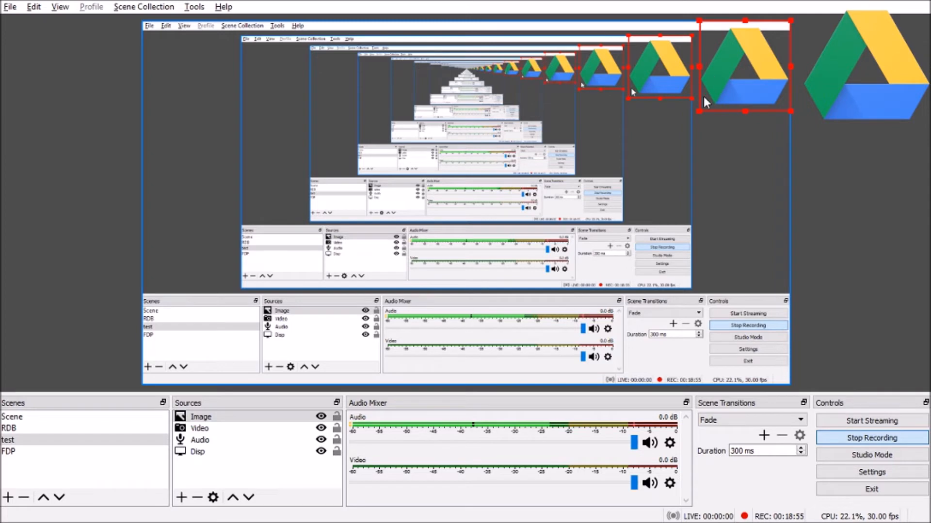
pyautogui.moveTo(698, 111); pyautogui.dragTo(737, 57)
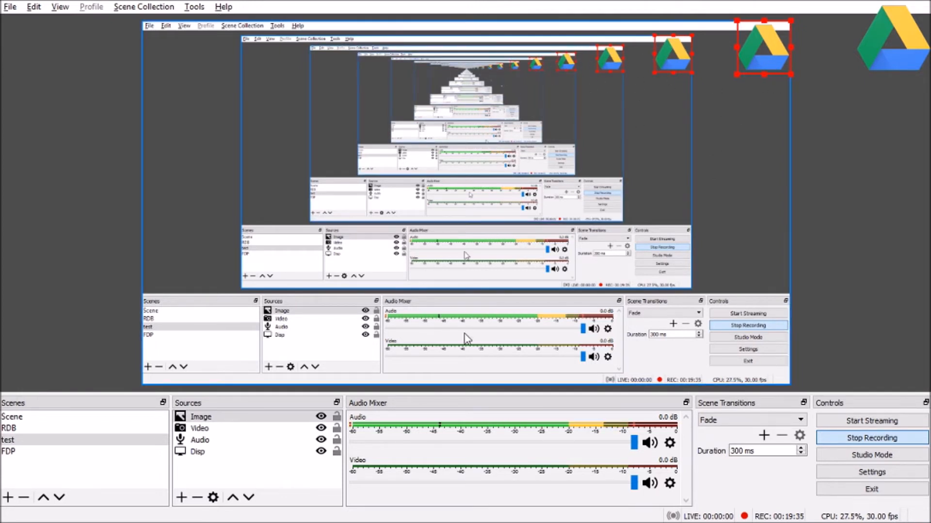
# Step: Add a Text (GDI+) source named 'text'
pyautogui.click(181, 499)
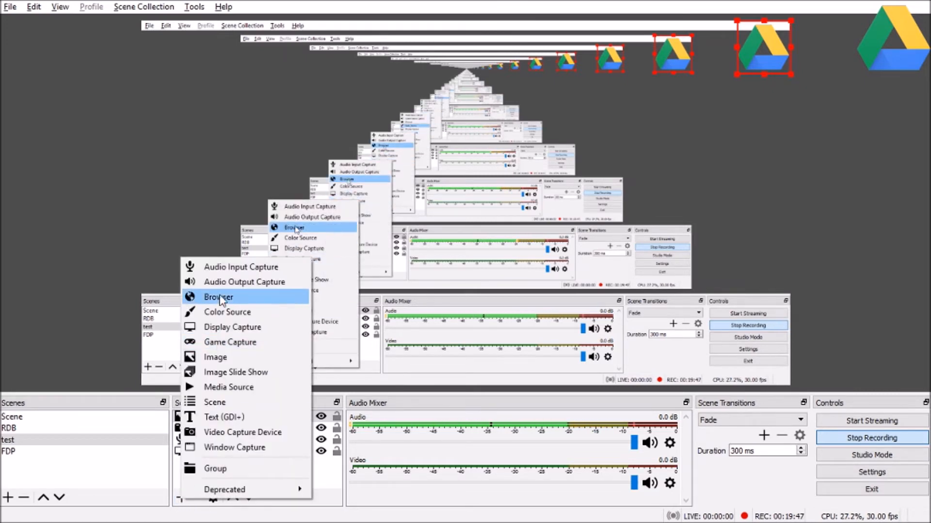
pyautogui.click(214, 424)
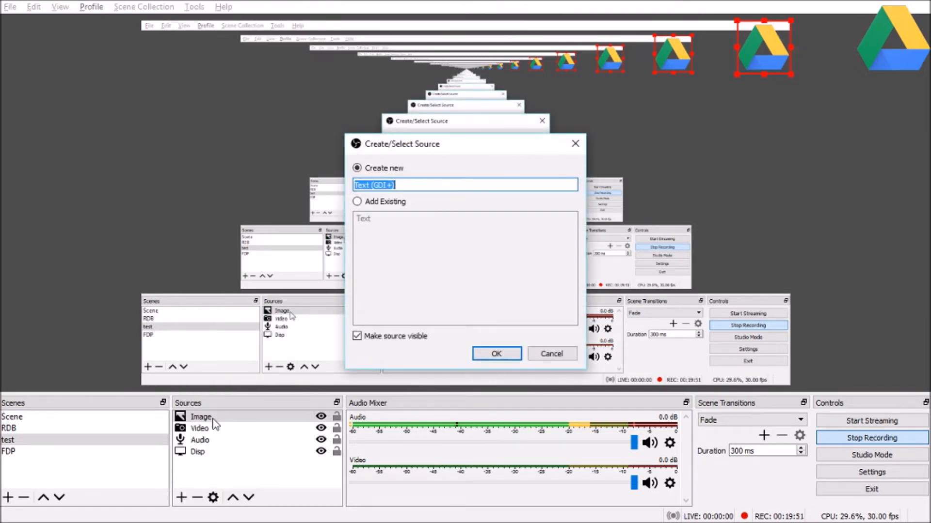
pyautogui.write('tes')
pyautogui.press('BackSpace')
pyautogui.write('xt')
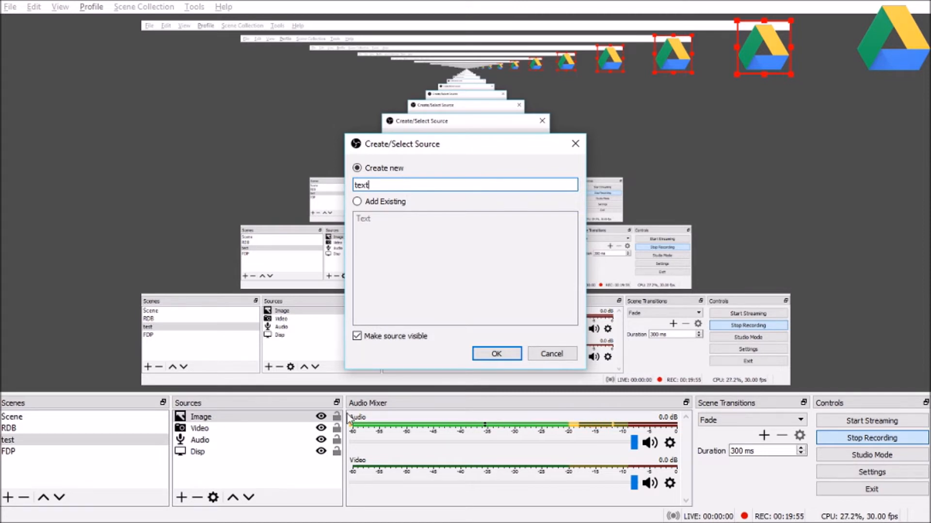
pyautogui.click(497, 354)
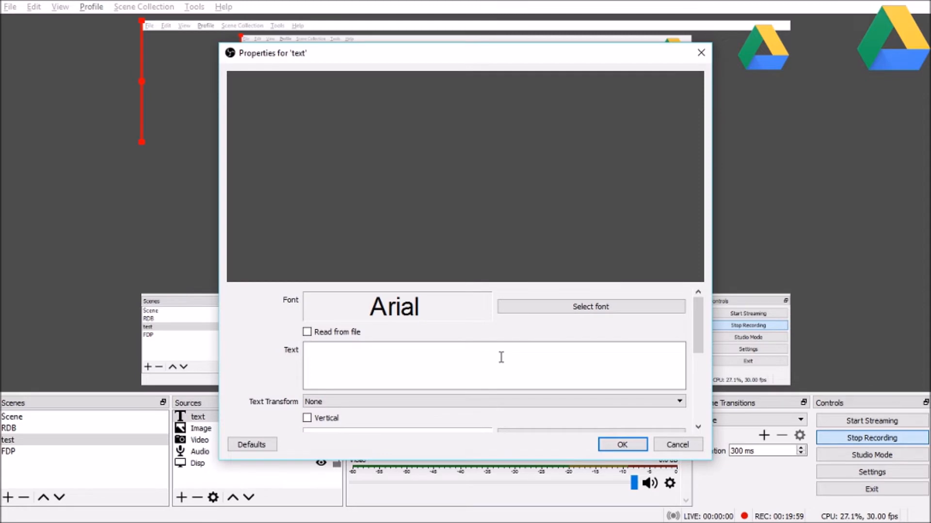
# Step: Set the text source font to Times New Roman Regular at size 20
pyautogui.click(549, 309)
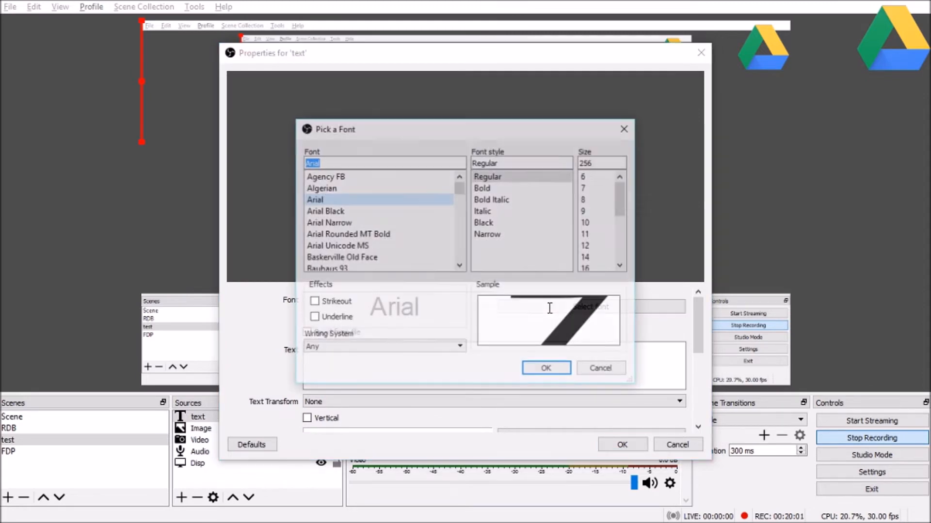
pyautogui.write('t')
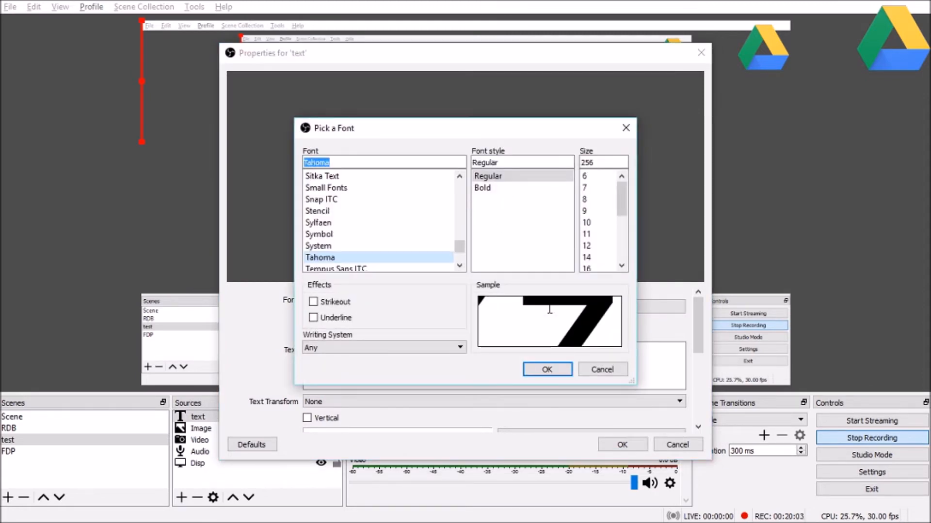
pyautogui.press('Down')
pyautogui.press('Down')
pyautogui.press('Down')
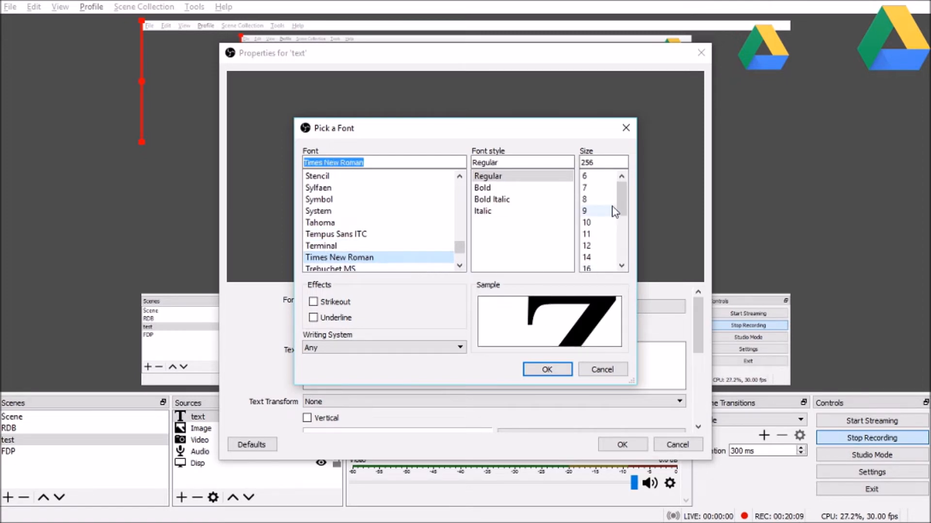
pyautogui.moveTo(625, 208); pyautogui.dragTo(628, 247)
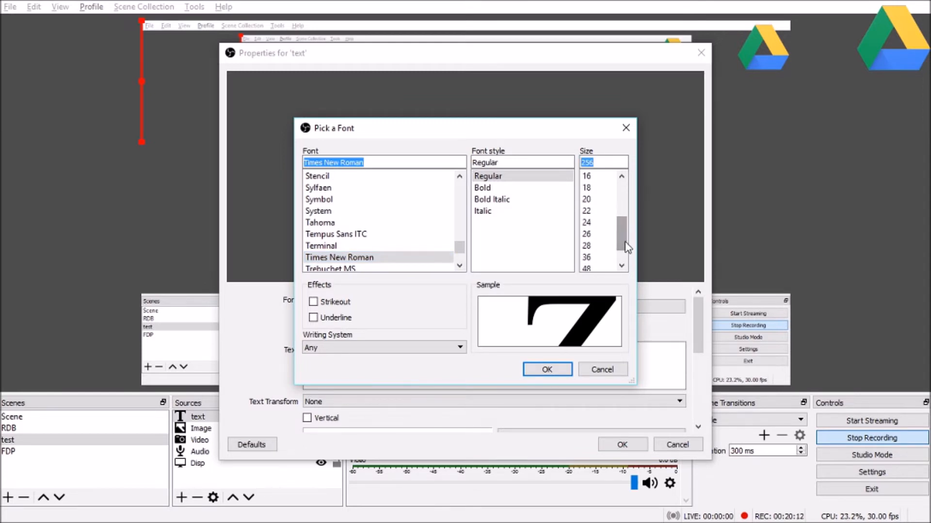
pyautogui.click(600, 203)
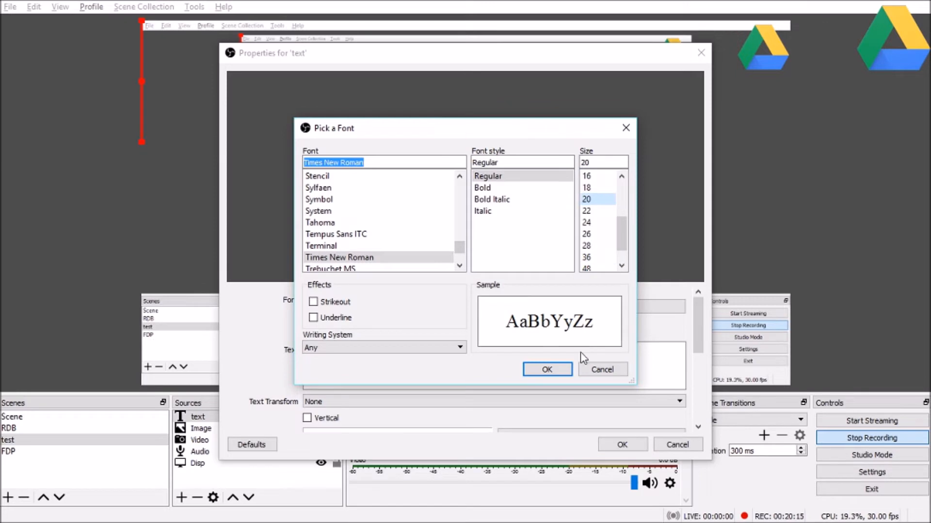
pyautogui.click(550, 372)
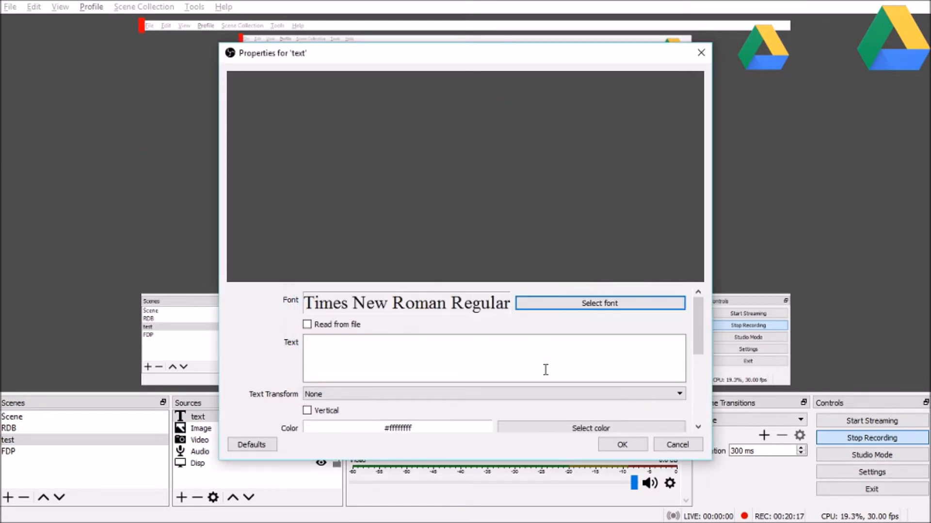
# Step: Enter the presenter's name, an @ sign and their phone number as the displayed text
pyautogui.click(483, 344)
pyautogui.write('Ra')
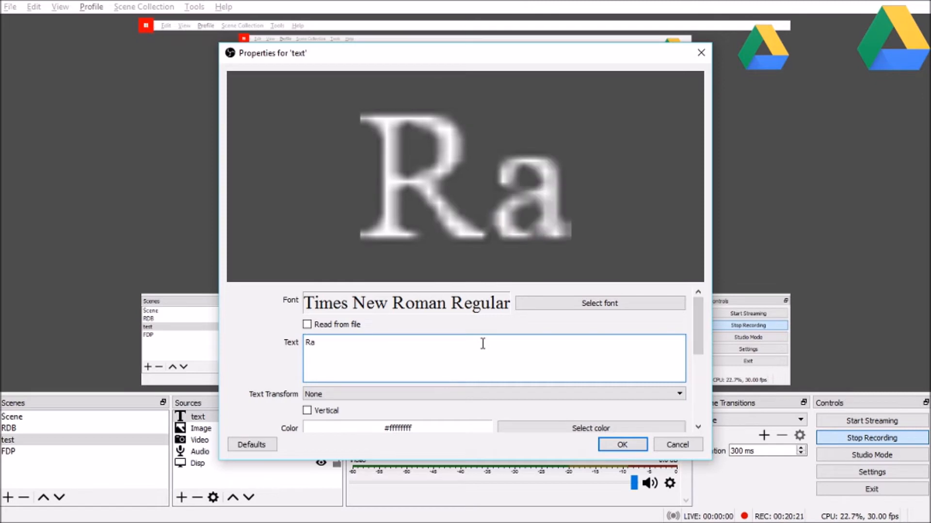
pyautogui.write('jesh Bh')
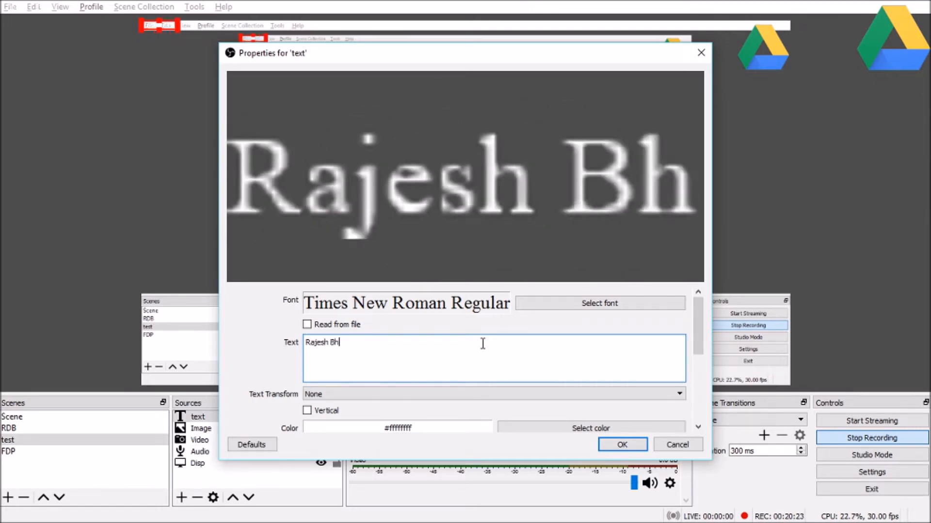
pyautogui.write('oyar')
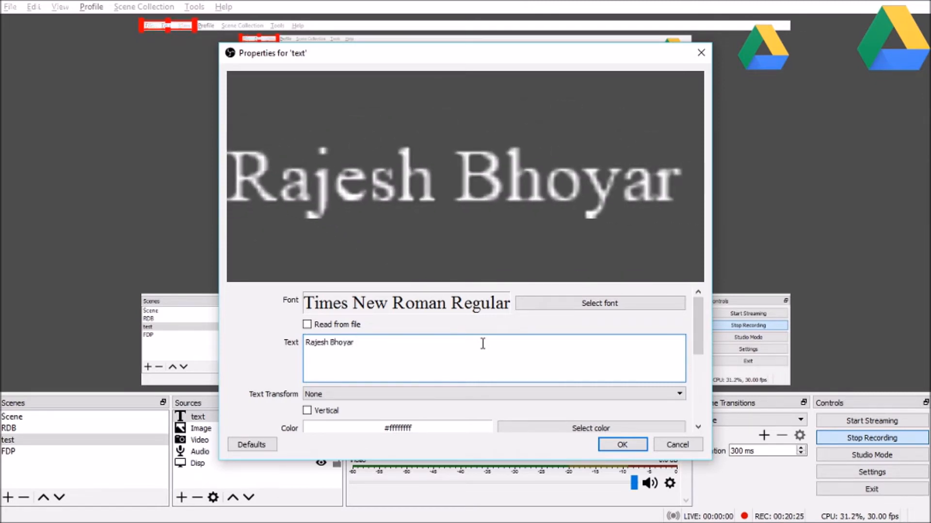
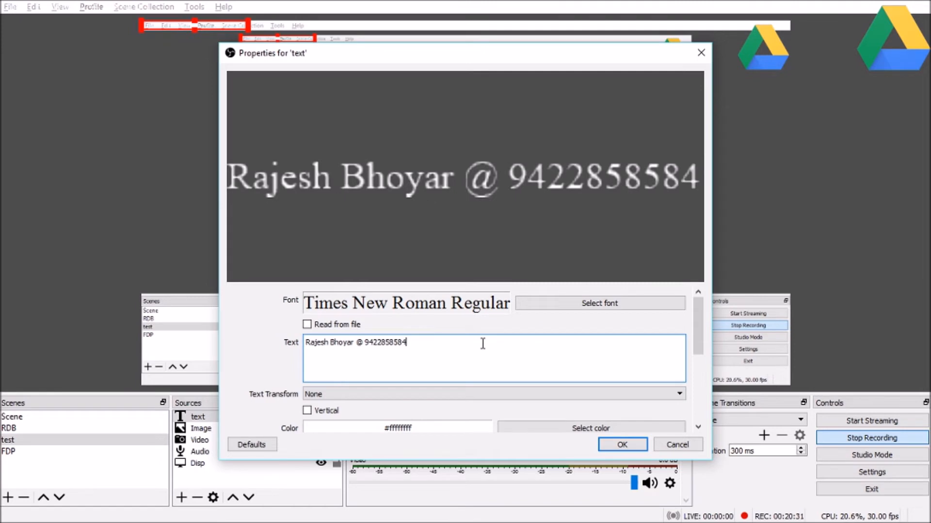
pyautogui.moveTo(697, 320); pyautogui.dragTo(702, 350)
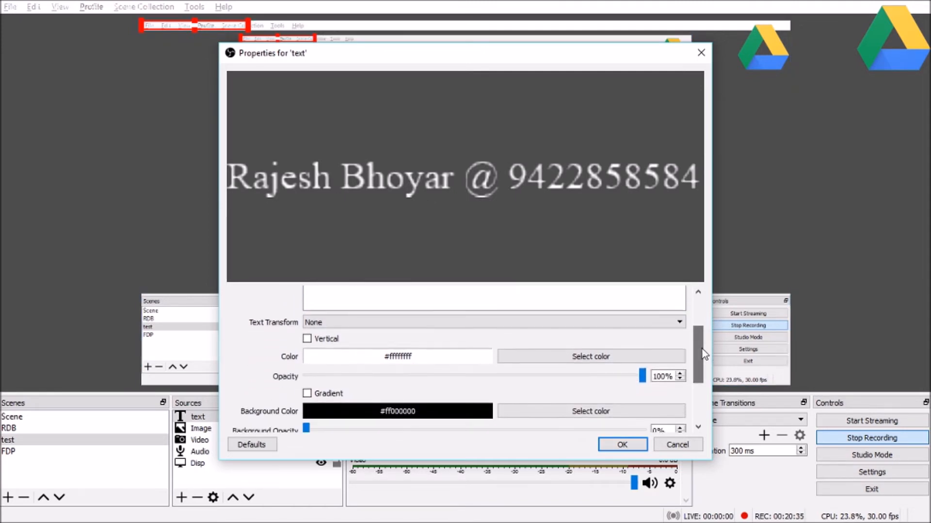
# Step: Set the text colour to dark olive #ff555500
pyautogui.click(572, 361)
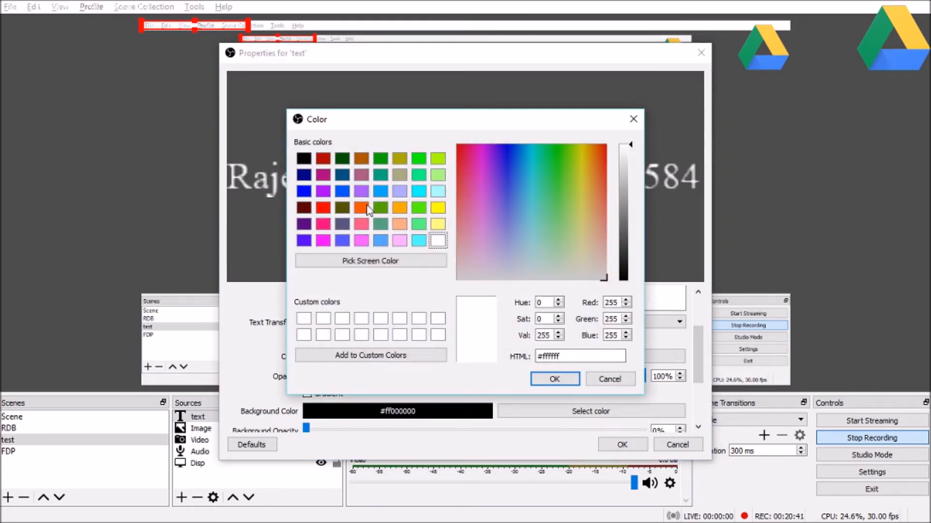
pyautogui.click(342, 207)
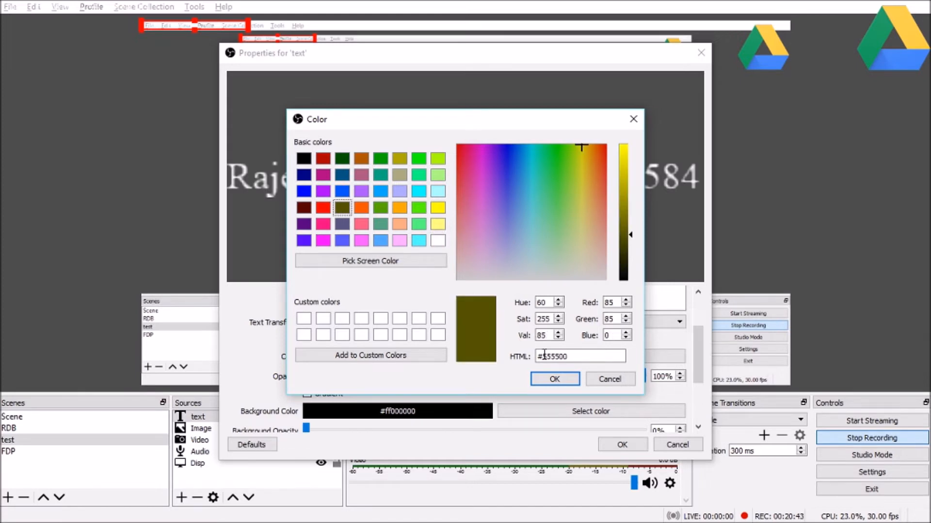
pyautogui.click(554, 379)
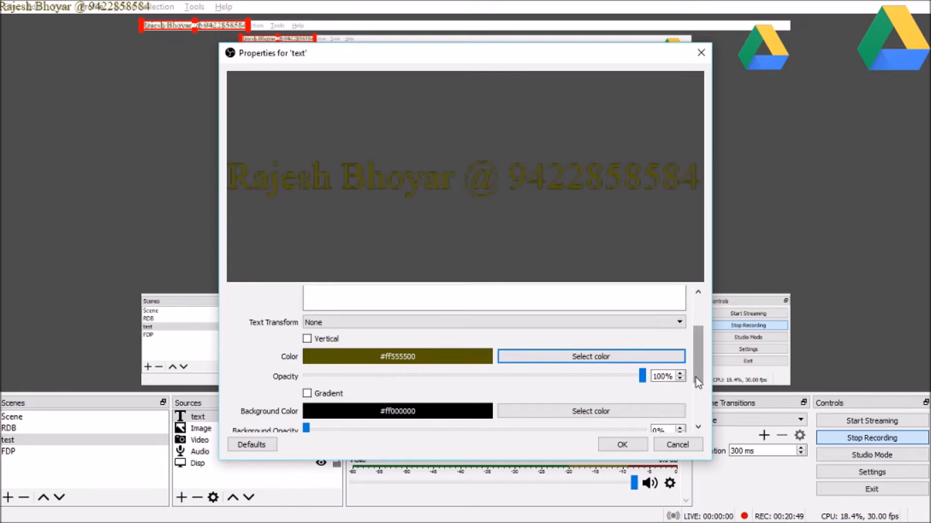
pyautogui.moveTo(701, 373); pyautogui.dragTo(695, 388)
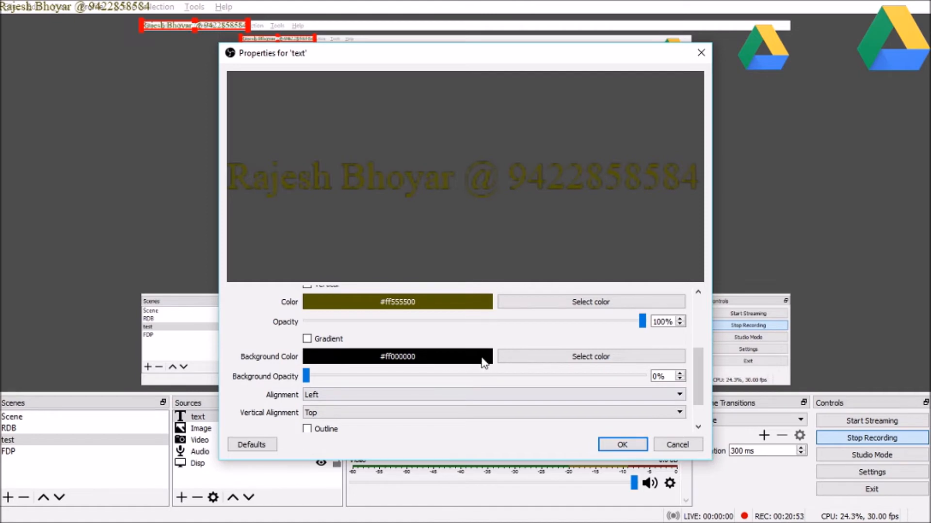
# Step: Give the text a white #ffffffff background at 45% opacity
pyautogui.click(544, 357)
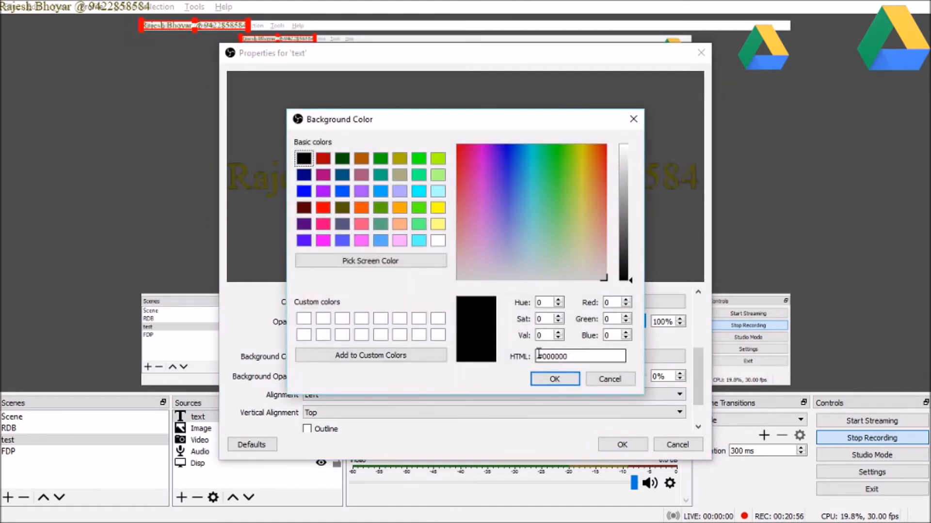
pyautogui.click(438, 242)
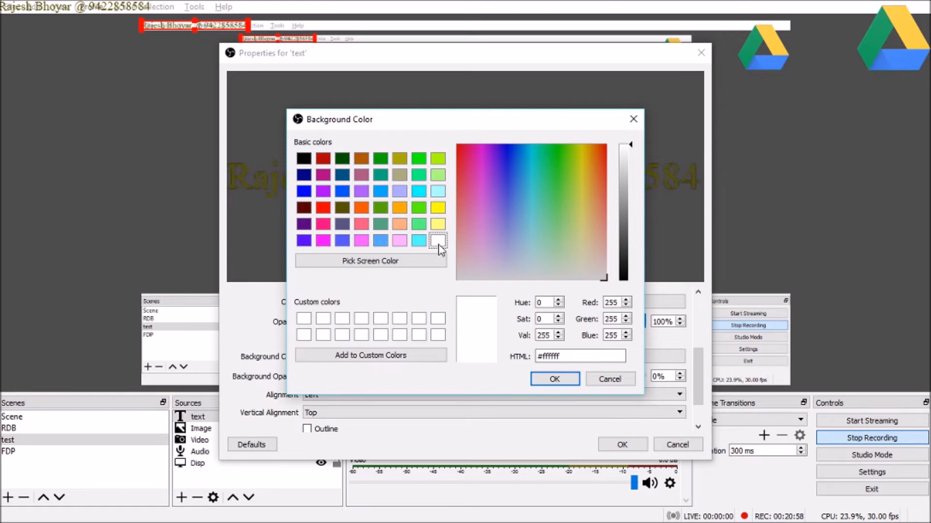
pyautogui.click(554, 380)
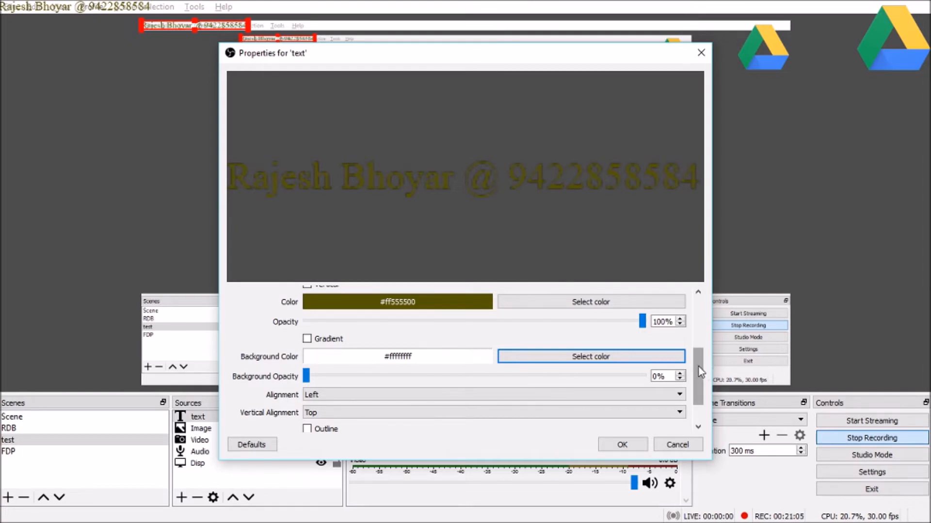
pyautogui.moveTo(699, 367); pyautogui.dragTo(700, 384)
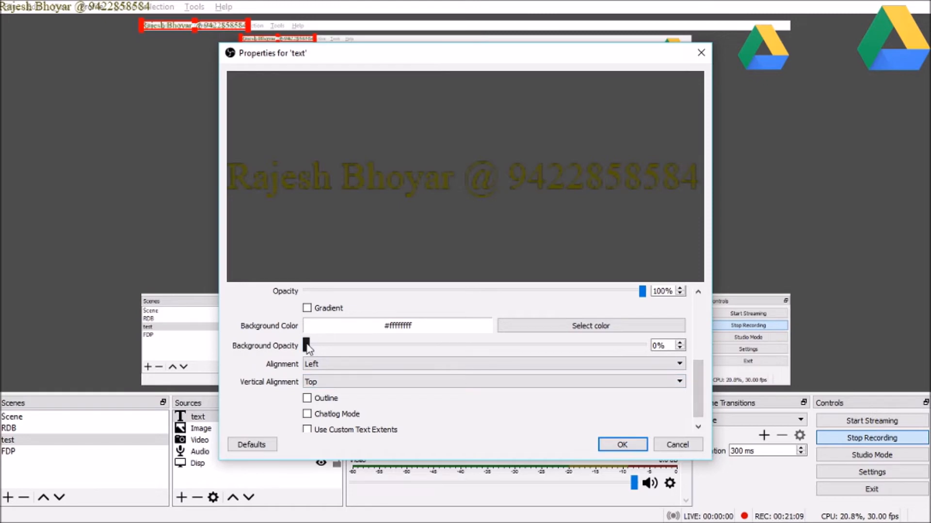
pyautogui.moveTo(306, 345); pyautogui.dragTo(316, 347)
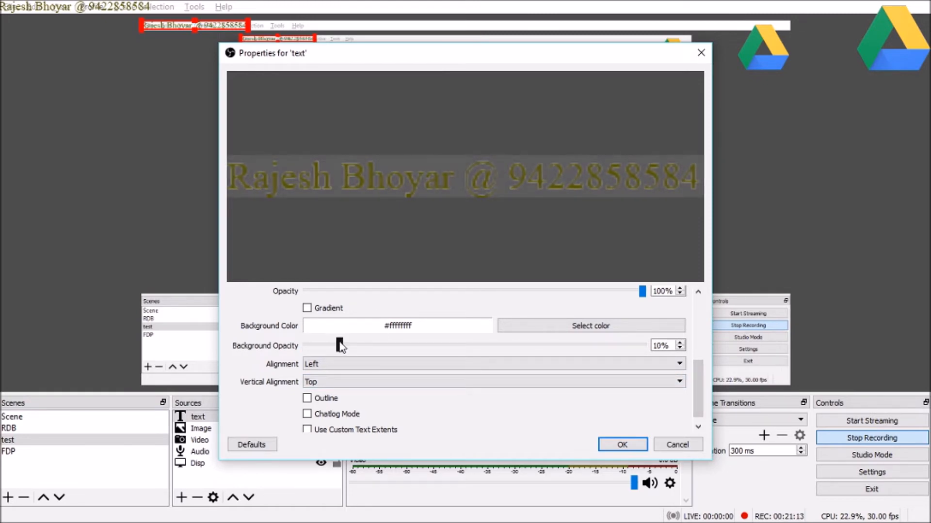
pyautogui.moveTo(340, 345); pyautogui.dragTo(459, 348)
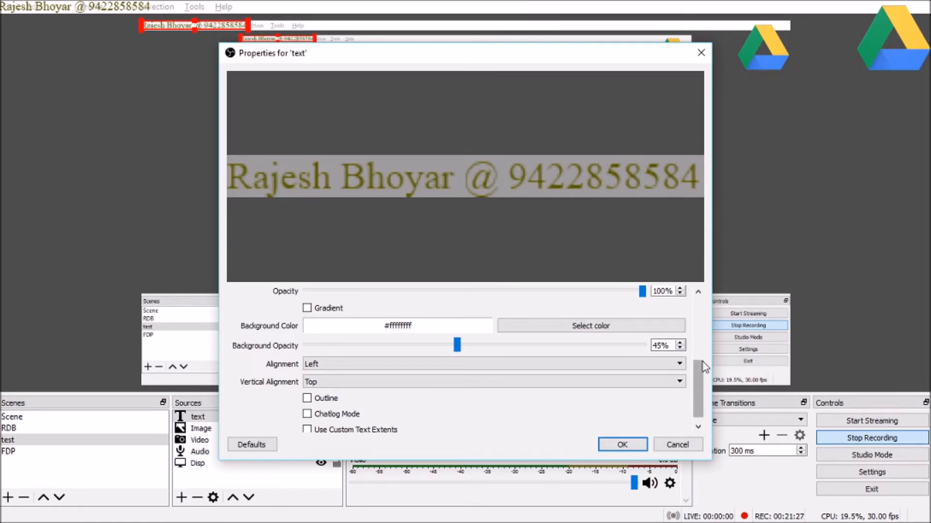
pyautogui.moveTo(700, 380); pyautogui.dragTo(703, 318)
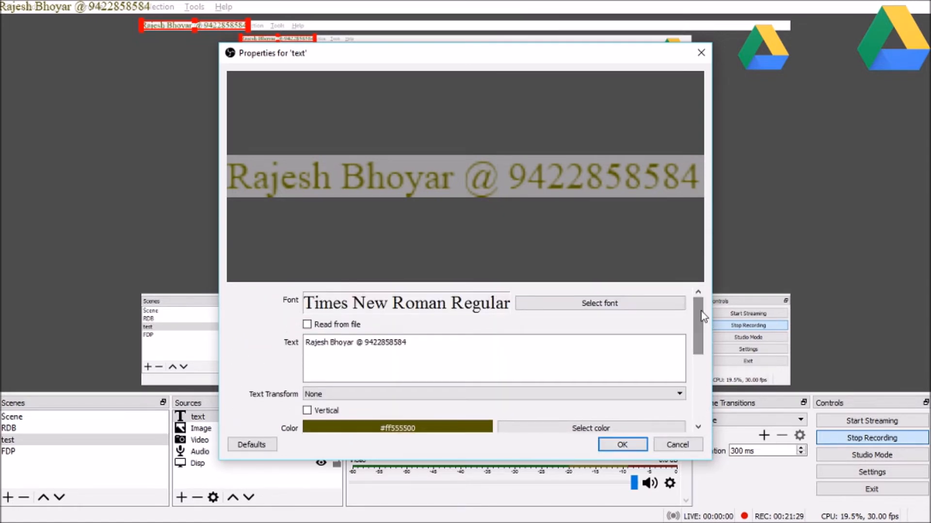
# Step: Change the font style to Times New Roman Bold and close the text properties
pyautogui.click(616, 305)
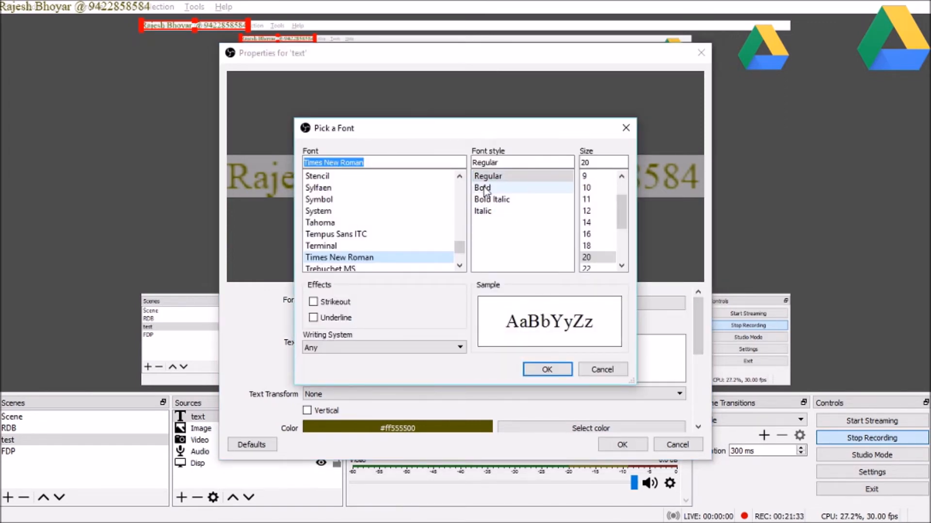
pyautogui.click(482, 188)
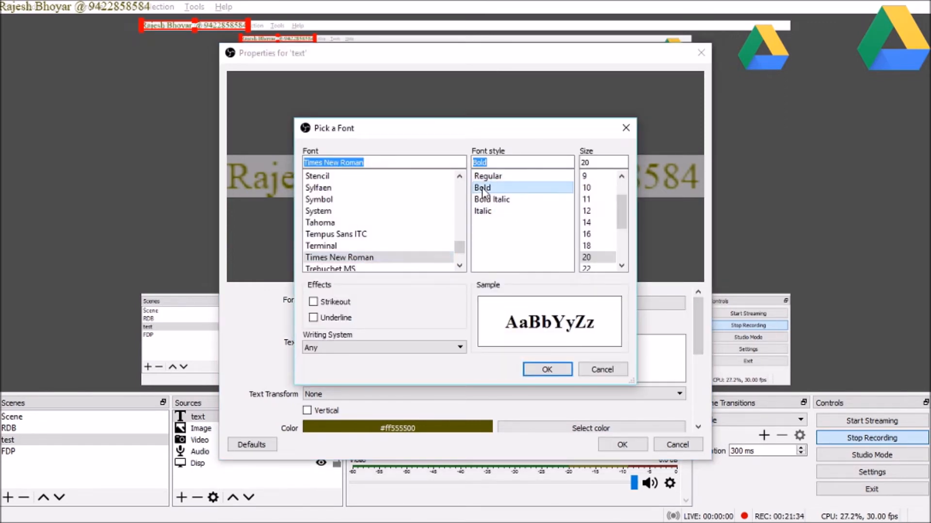
pyautogui.click(547, 370)
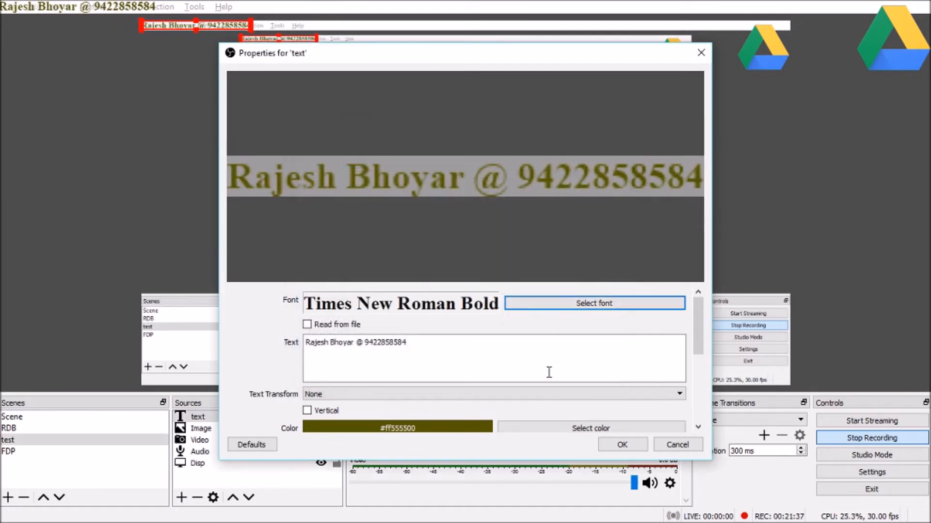
pyautogui.click(623, 445)
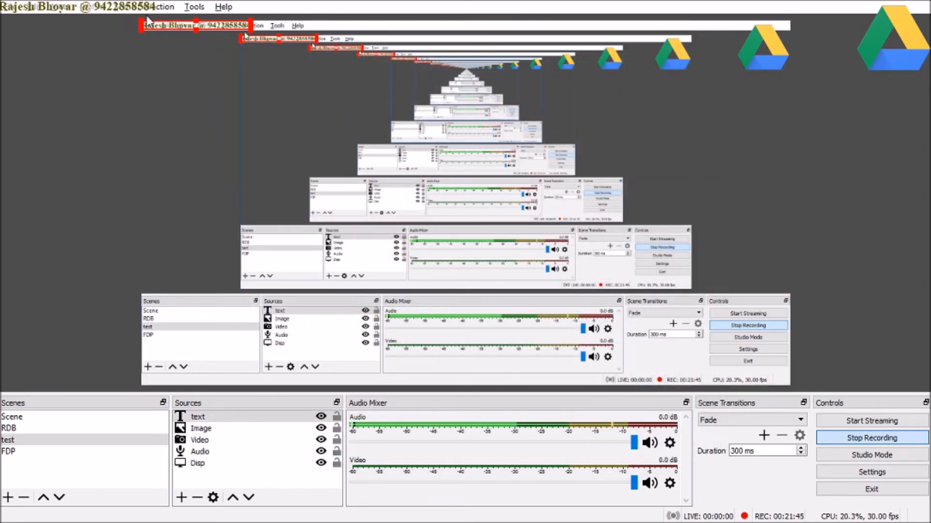
# Step: Mirror the text overlay and reposition the display capture near the top-left
pyautogui.moveTo(145, 24); pyautogui.dragTo(162, 49)
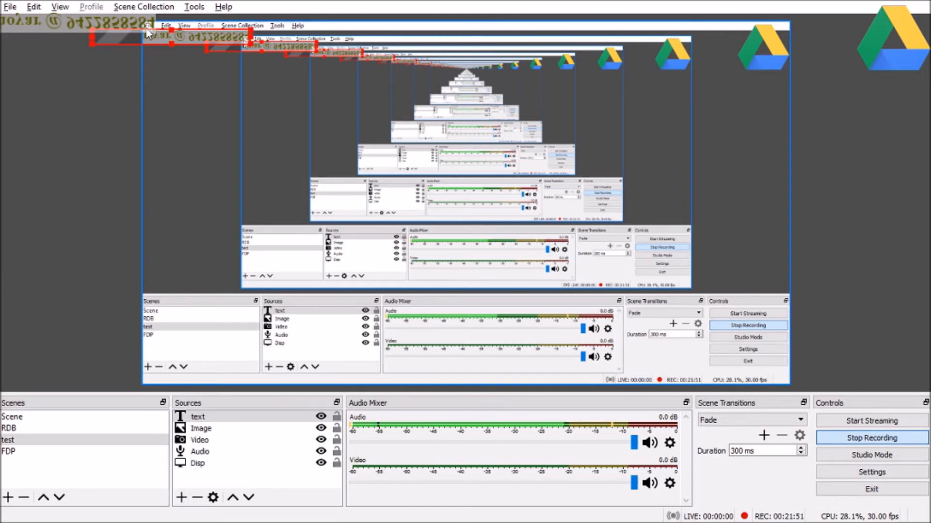
pyautogui.click(148, 33)
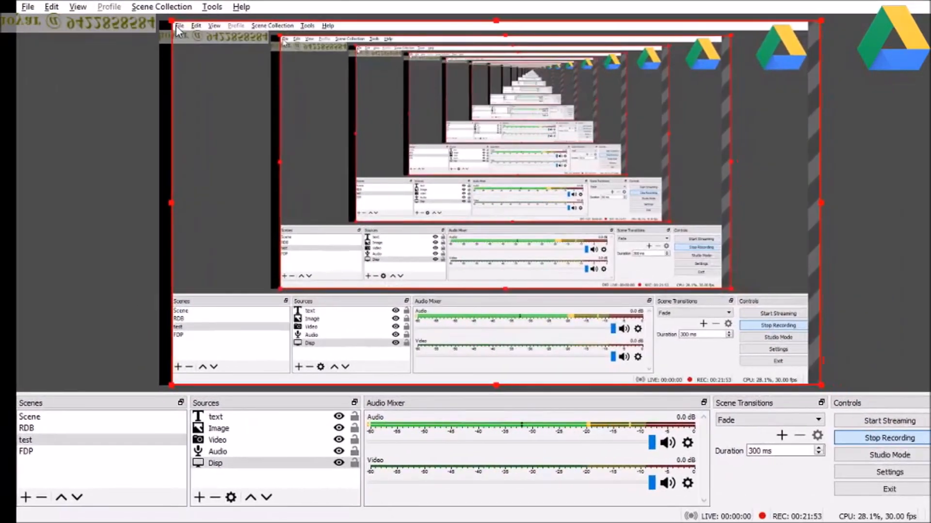
pyautogui.moveTo(197, 34); pyautogui.dragTo(154, 1)
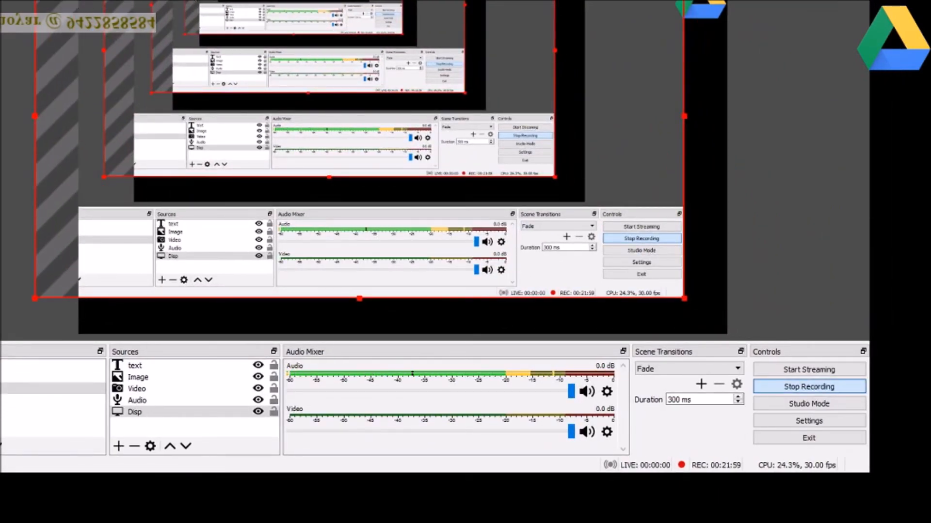
pyautogui.moveTo(35, 1); pyautogui.dragTo(145, 64)
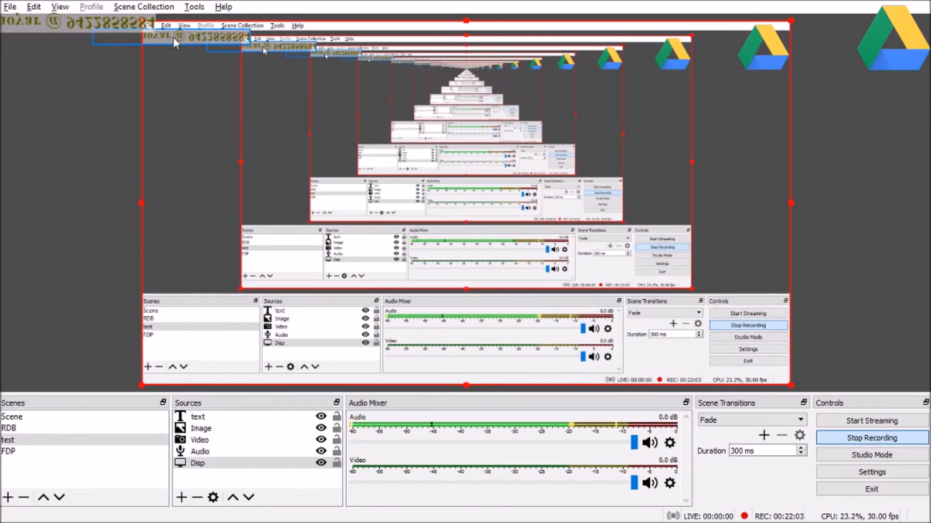
pyautogui.click(93, 109)
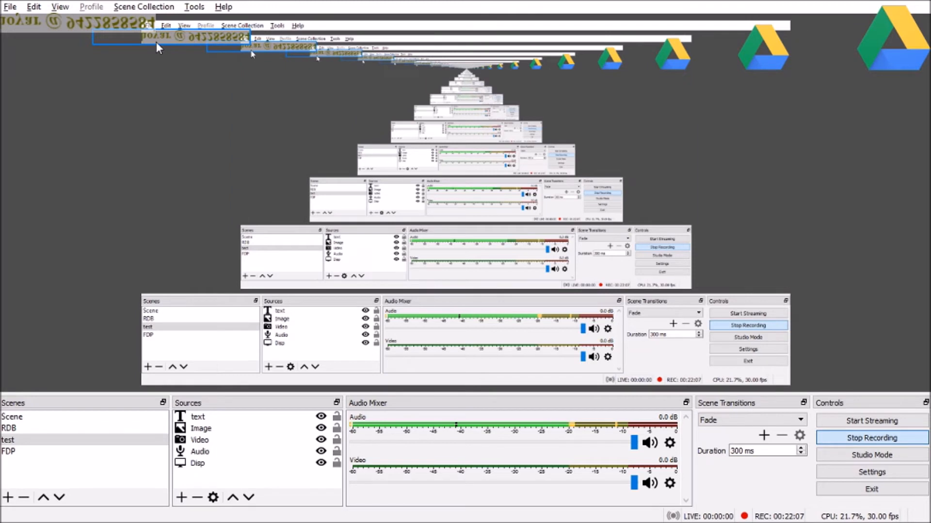
# Step: Move the mirrored text down to the bottom-left, widen it, and select it in Sources
pyautogui.moveTo(165, 37); pyautogui.dragTo(219, 287)
pyautogui.moveTo(301, 287); pyautogui.dragTo(379, 290)
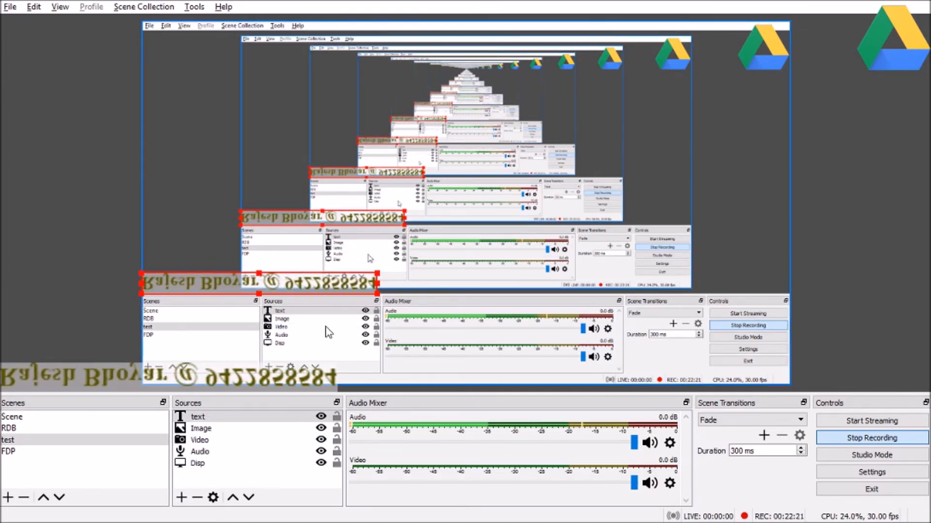
pyautogui.click(192, 420)
pyautogui.click(193, 420)
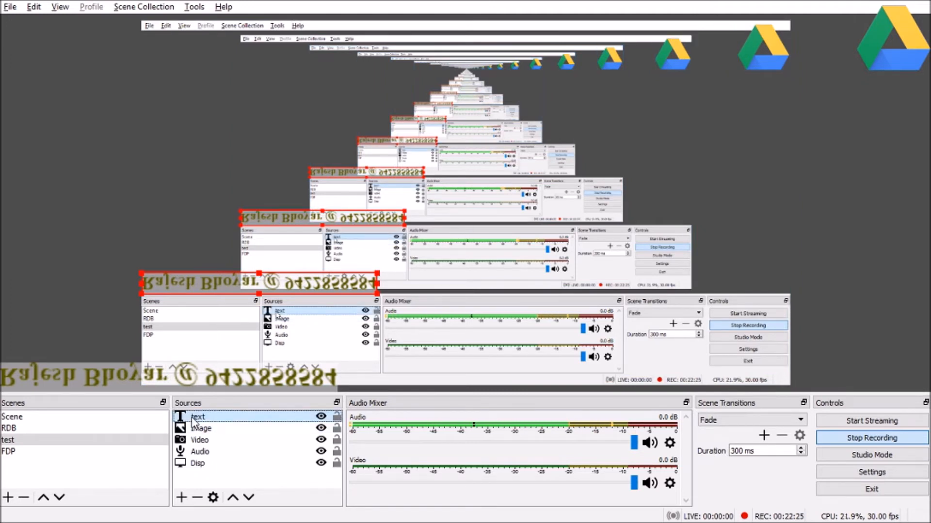
# Step: From the text source's Filters window, add a Scroll effect filter
pyautogui.rightClick(193, 420)
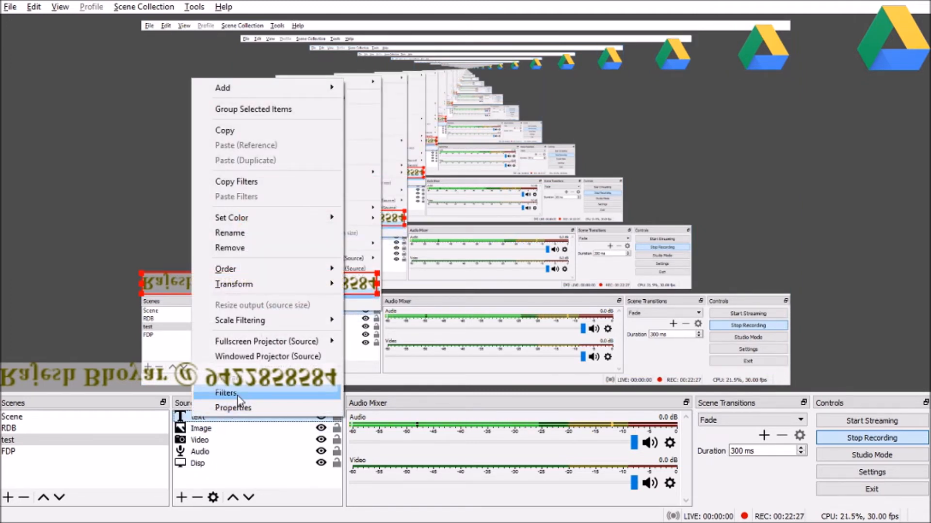
pyautogui.click(84, 333)
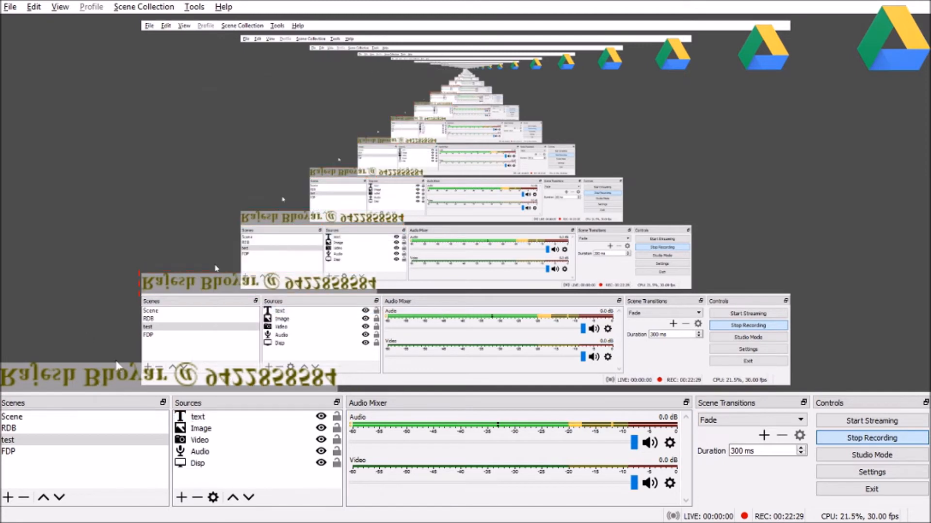
pyautogui.click(200, 419)
pyautogui.rightClick(200, 419)
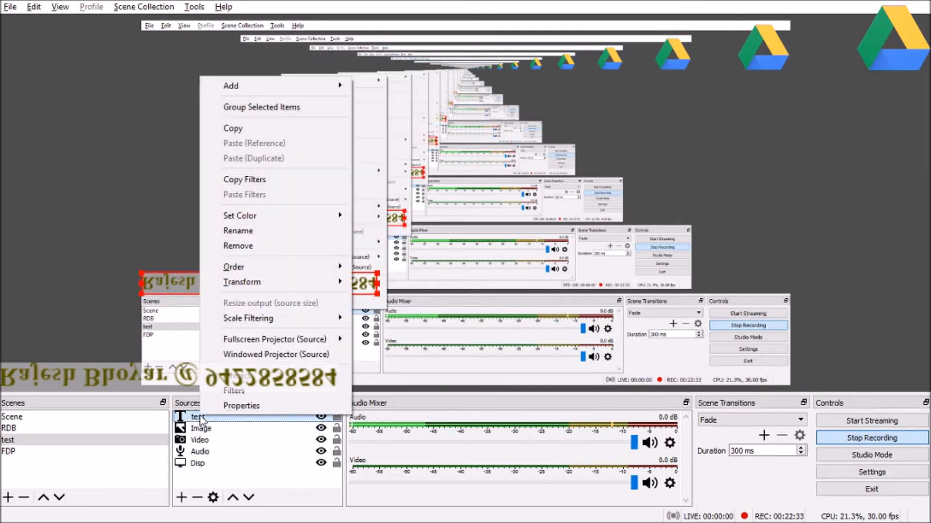
pyautogui.click(246, 392)
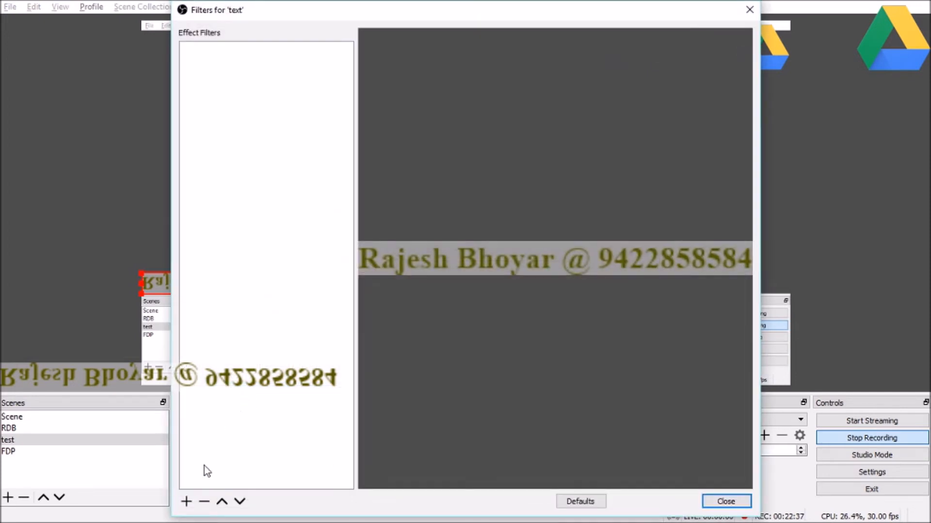
pyautogui.click(187, 502)
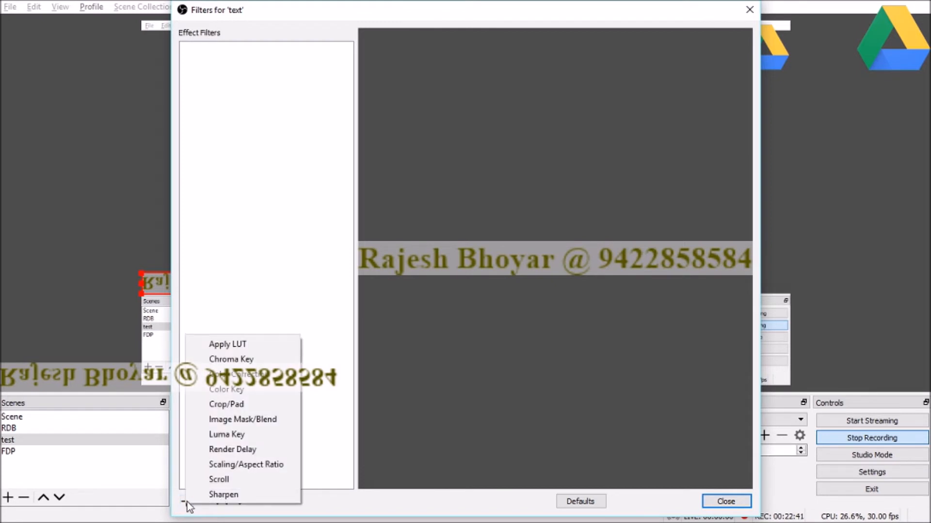
pyautogui.click(220, 480)
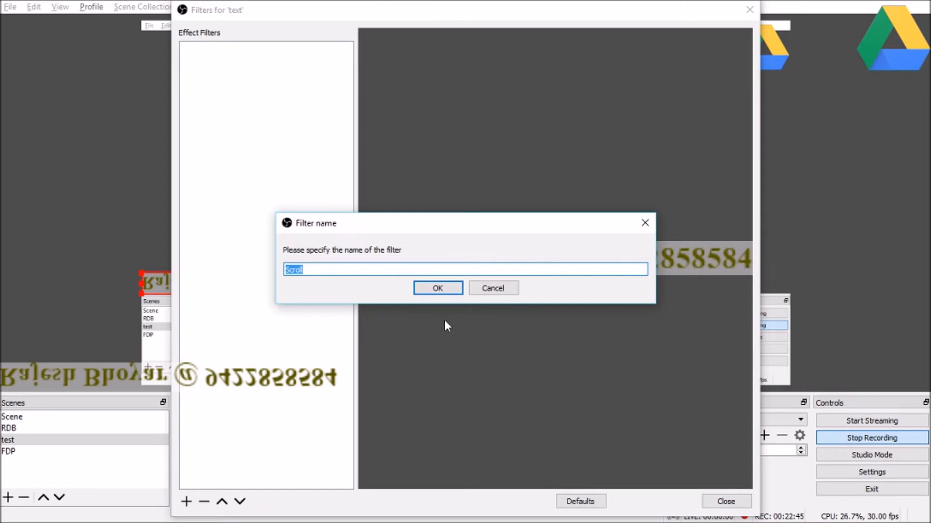
# Step: Keep the default filter name Scroll and set its horizontal speed to about 46
pyautogui.click(438, 288)
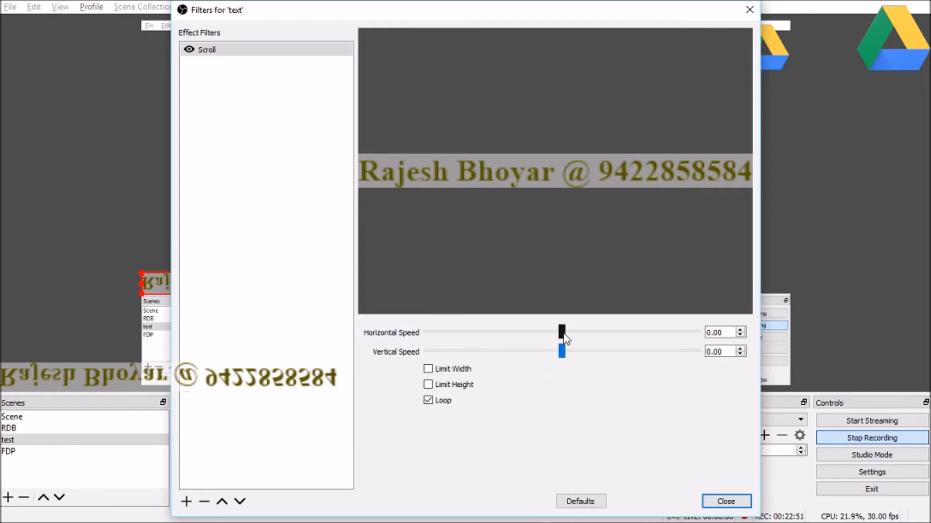
pyautogui.moveTo(562, 333); pyautogui.dragTo(569, 332)
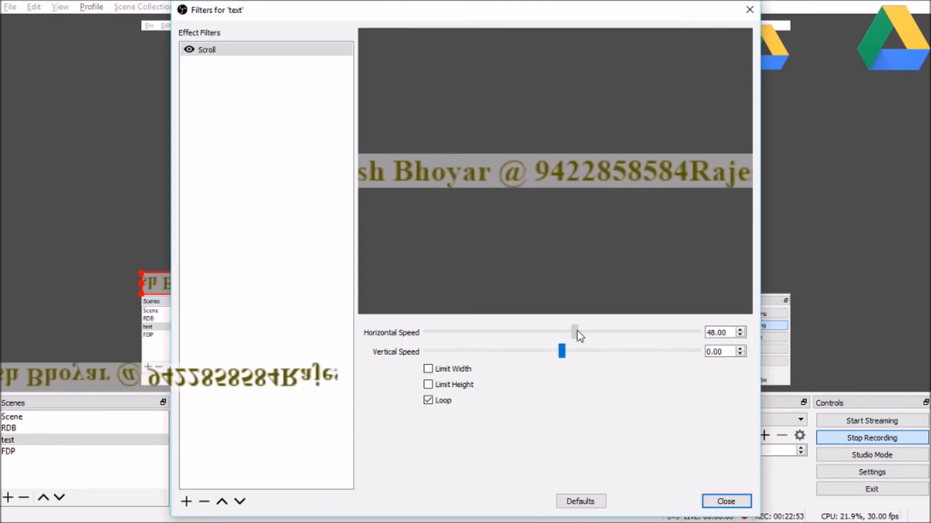
pyautogui.moveTo(580, 332); pyautogui.dragTo(580, 332)
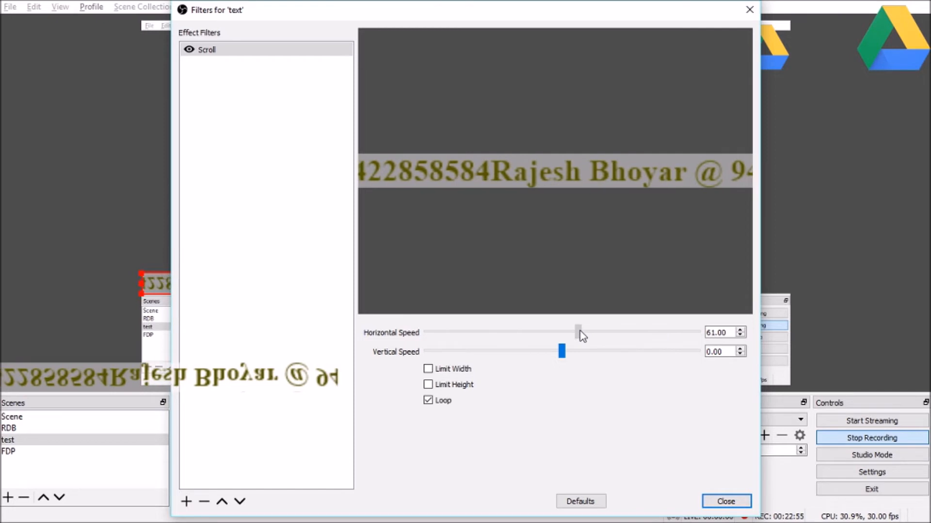
pyautogui.moveTo(579, 332); pyautogui.dragTo(599, 332)
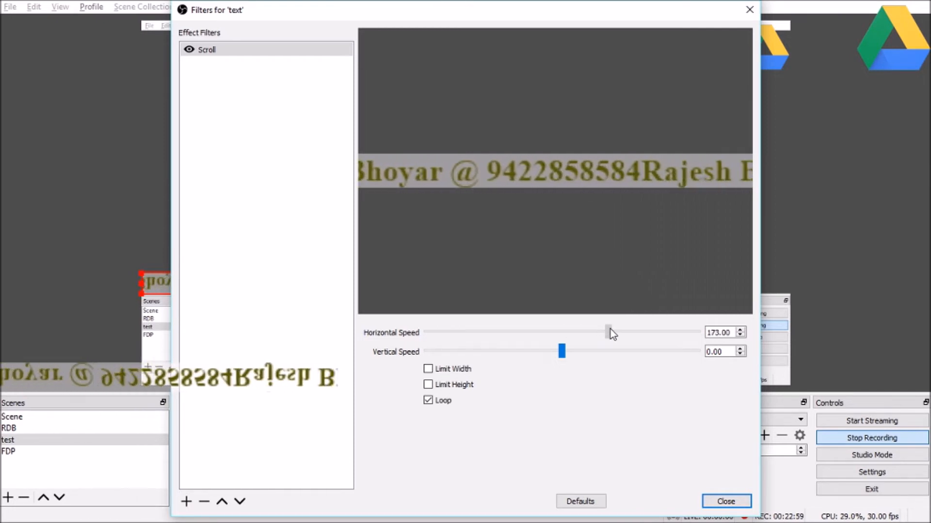
pyautogui.moveTo(610, 329); pyautogui.dragTo(602, 330)
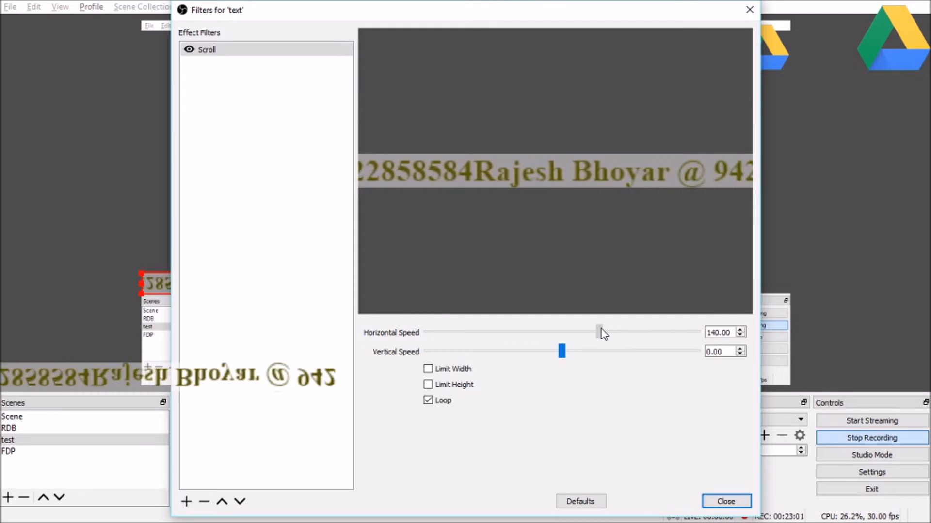
pyautogui.moveTo(579, 331); pyautogui.dragTo(576, 332)
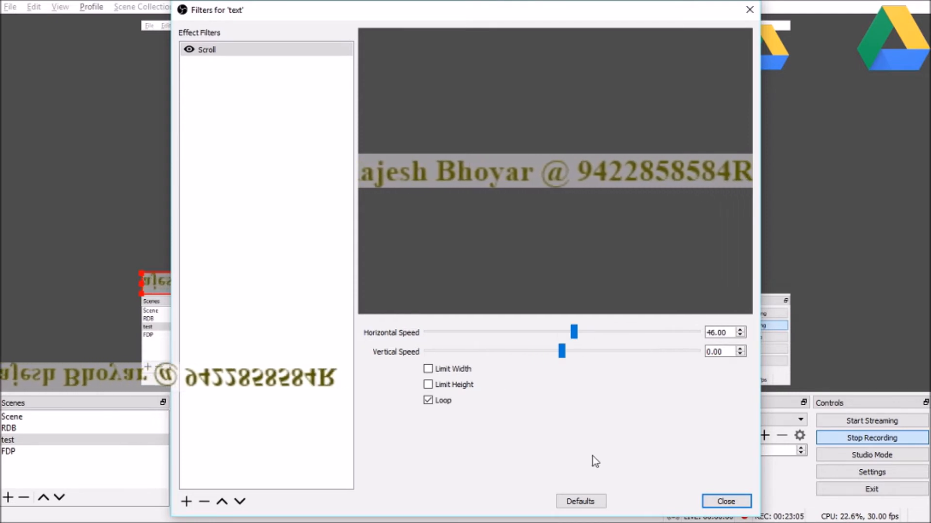
pyautogui.click(724, 503)
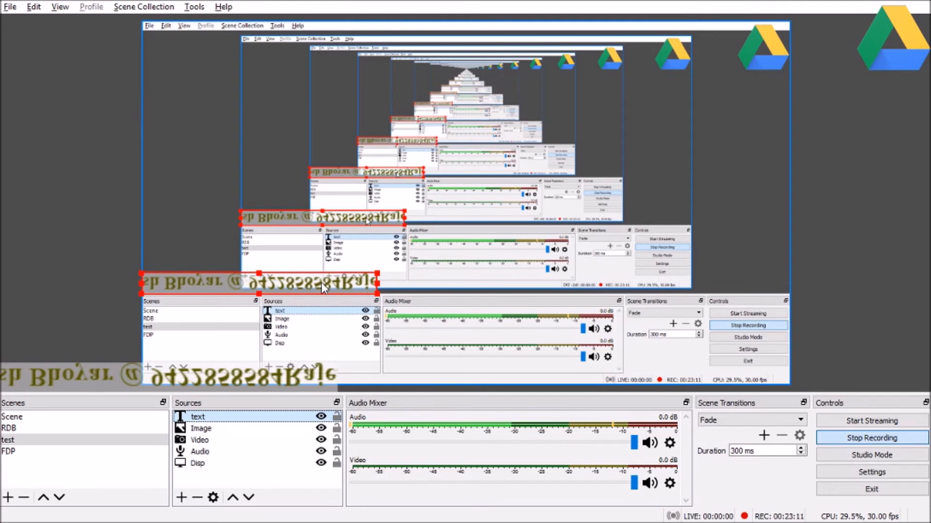
# Step: Unflip and shrink the ticker text in the preview, move it lower, and narrow its right edge
pyautogui.moveTo(377, 293); pyautogui.dragTo(422, 303)
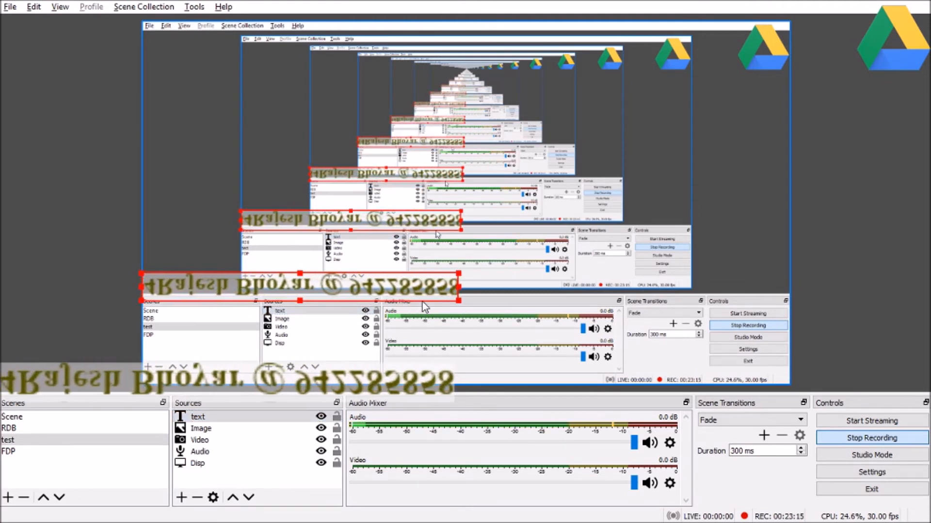
pyautogui.moveTo(141, 272); pyautogui.dragTo(147, 331)
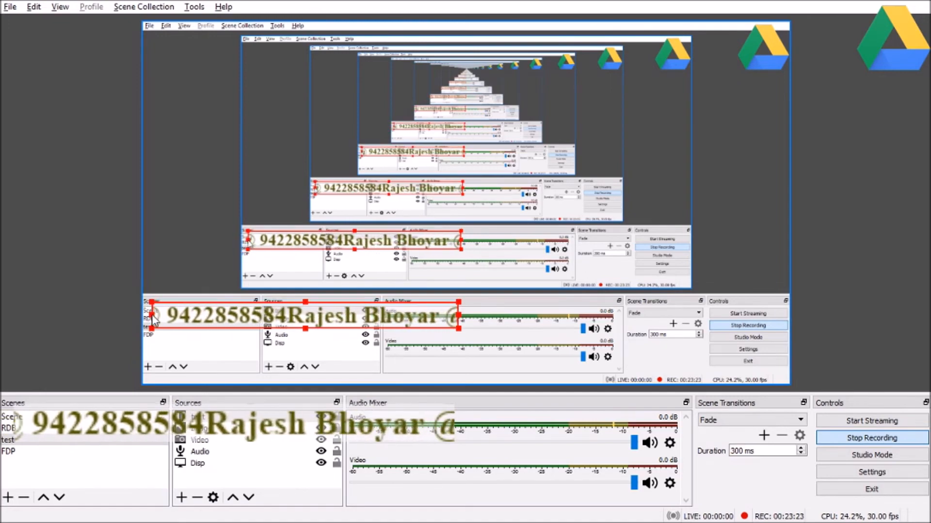
pyautogui.moveTo(193, 316); pyautogui.dragTo(194, 283)
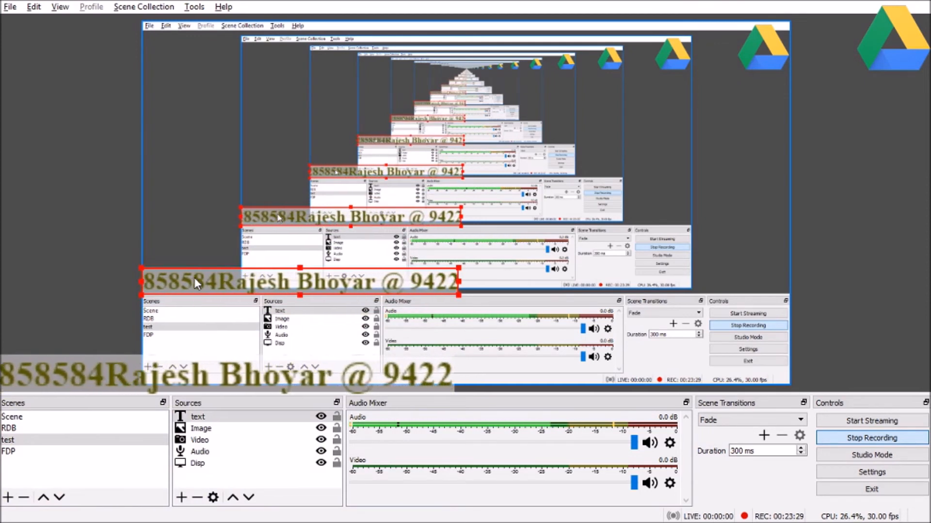
pyautogui.click(197, 463)
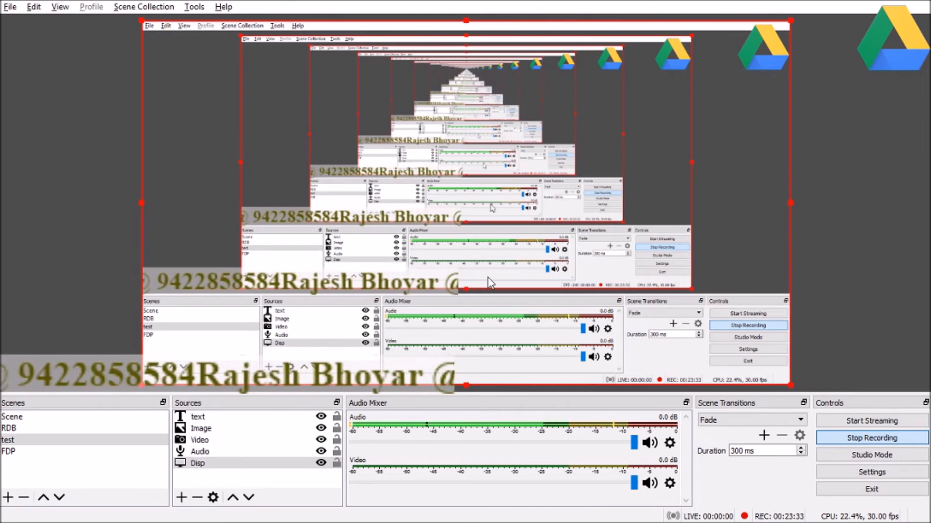
pyautogui.click(425, 284)
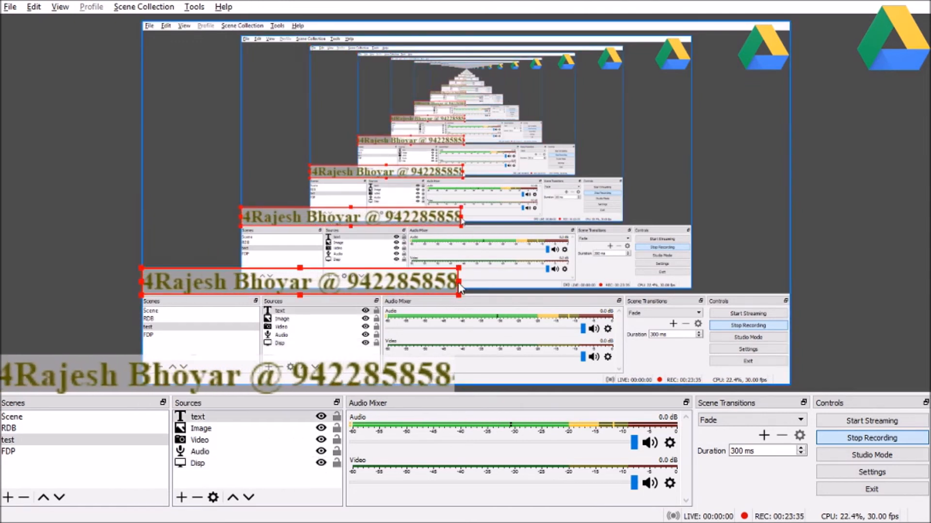
pyautogui.moveTo(516, 279); pyautogui.dragTo(433, 303)
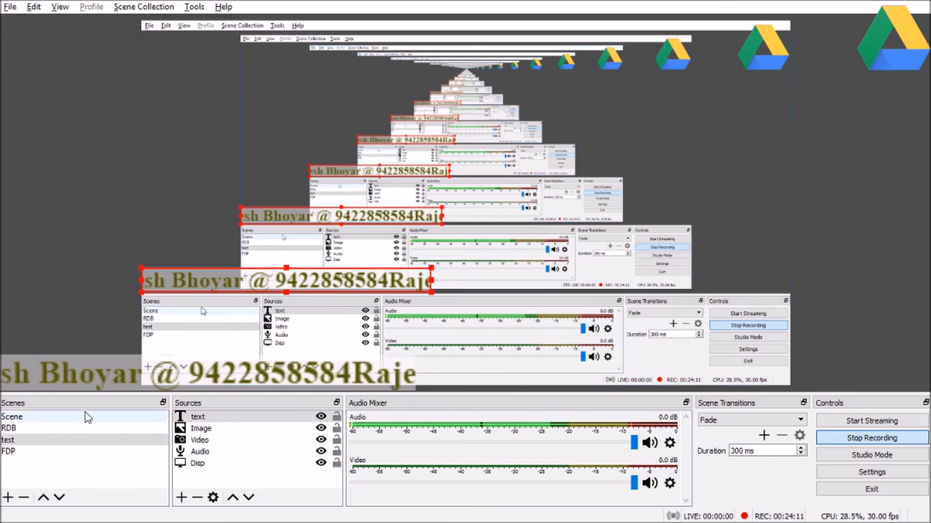
# Step: Switch to the RDB scene, show the Text ticker briefly, then hide it again
pyautogui.click(10, 429)
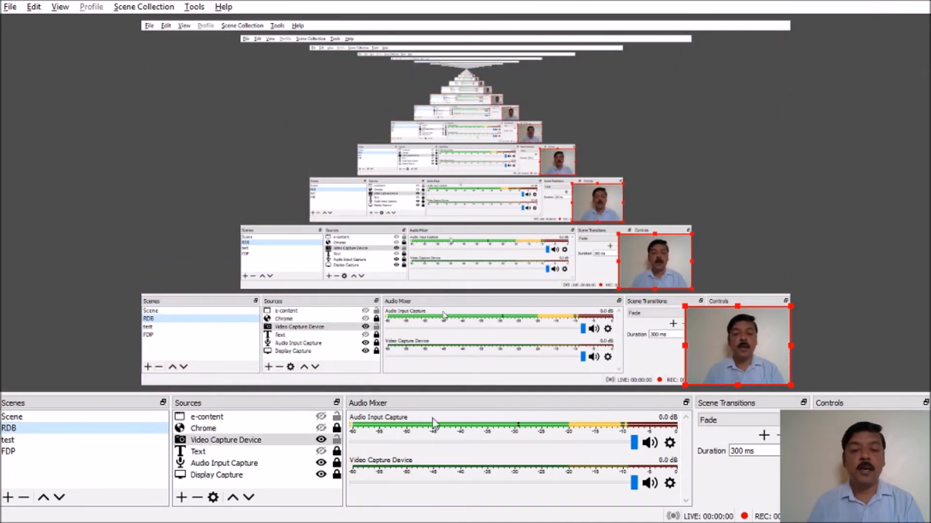
pyautogui.click(321, 452)
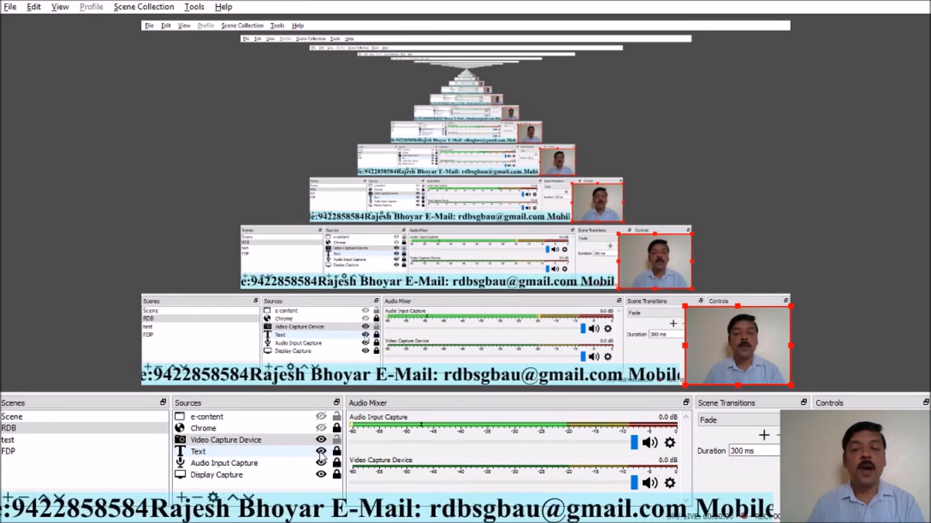
pyautogui.click(321, 452)
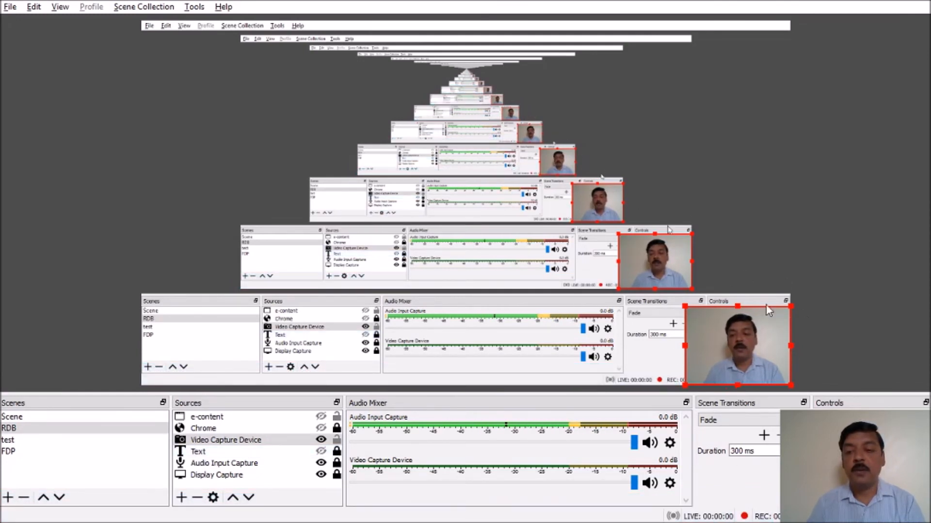
# Step: Toggle the Video Capture Device webcam off and back on, then lock it in place
pyautogui.click(321, 440)
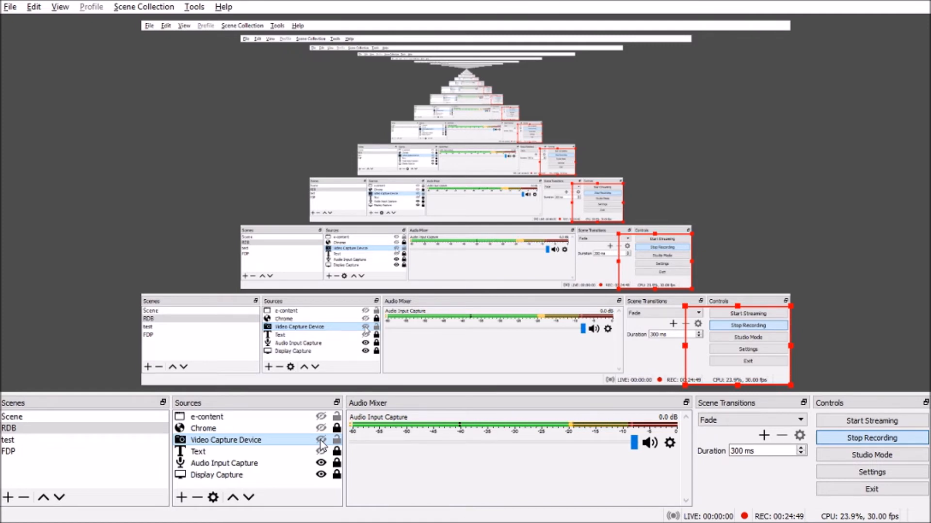
pyautogui.click(321, 440)
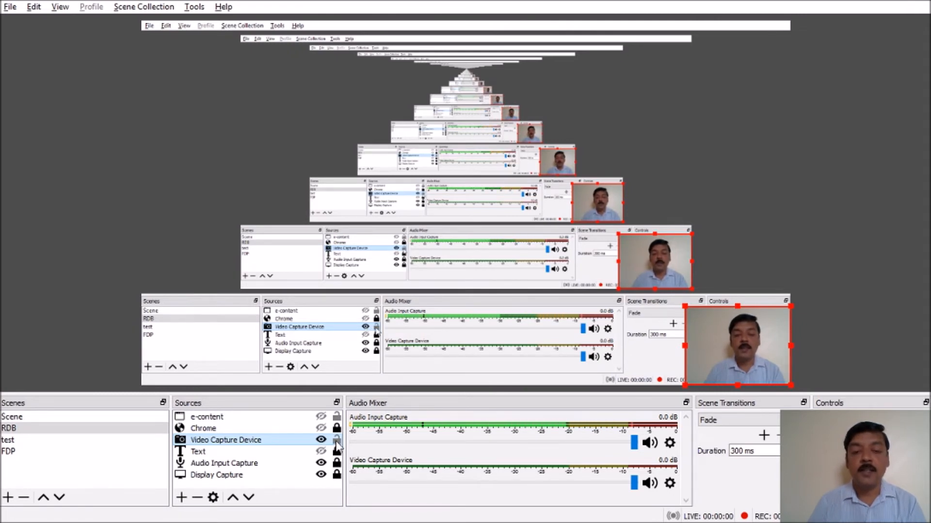
pyautogui.click(336, 440)
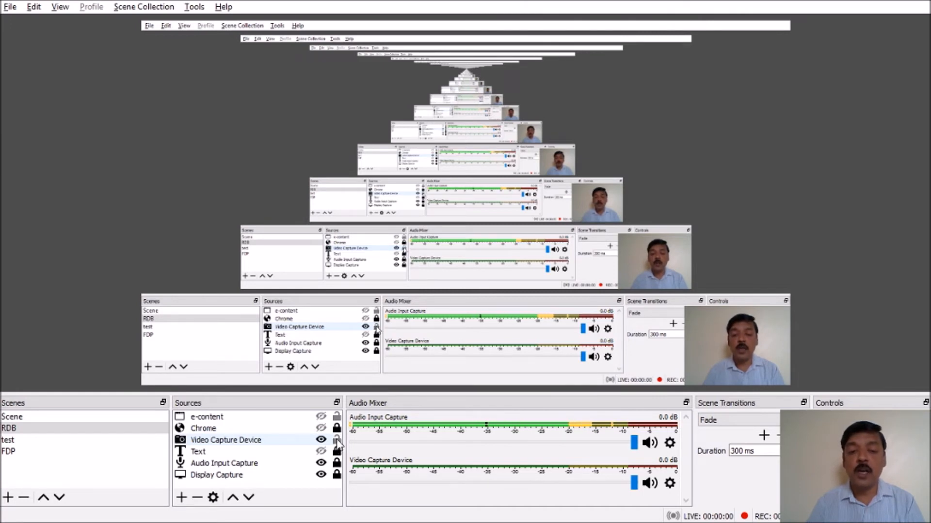
# Step: Enlarge the Video Capture Device webcam box slightly by dragging its top-left corner outward
pyautogui.click(735, 330)
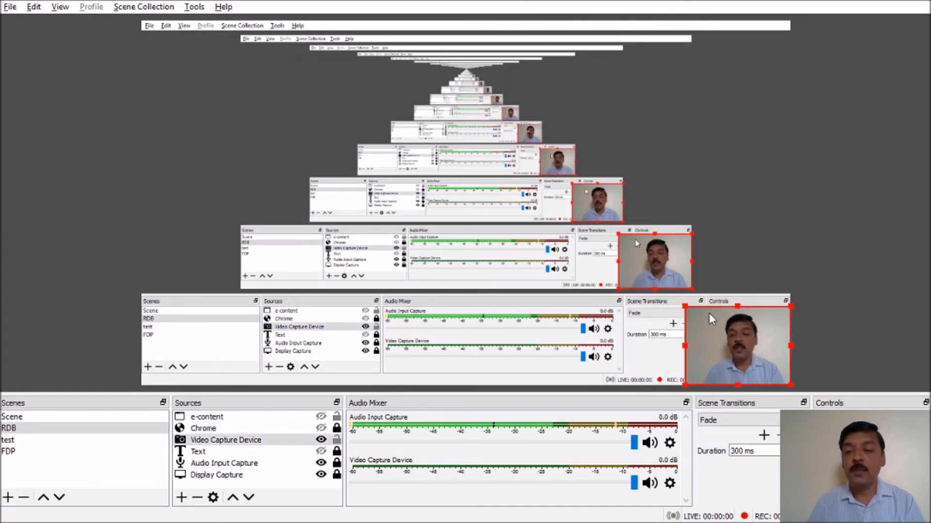
pyautogui.moveTo(688, 307)
pyautogui.mouseDown()
pyautogui.moveTo(679, 304)
pyautogui.moveTo(690, 316)
pyautogui.mouseUp()
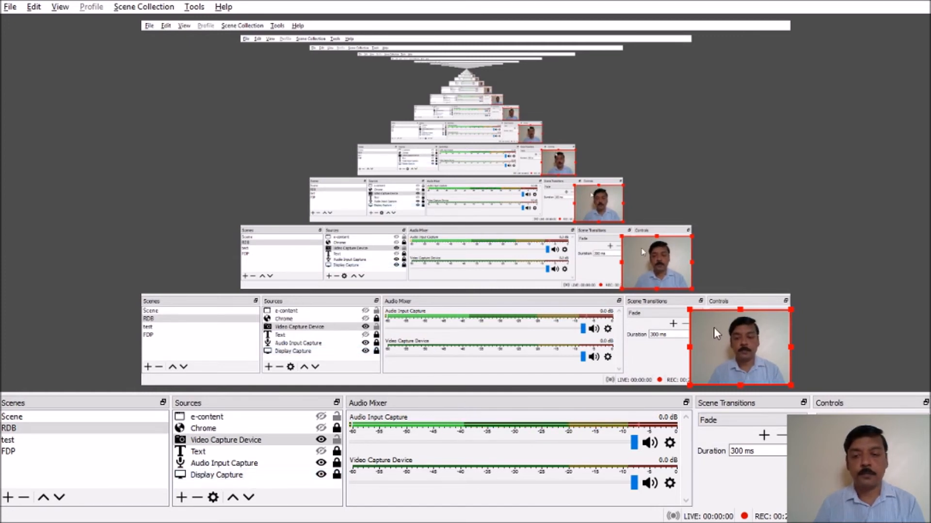
pyautogui.click(321, 441)
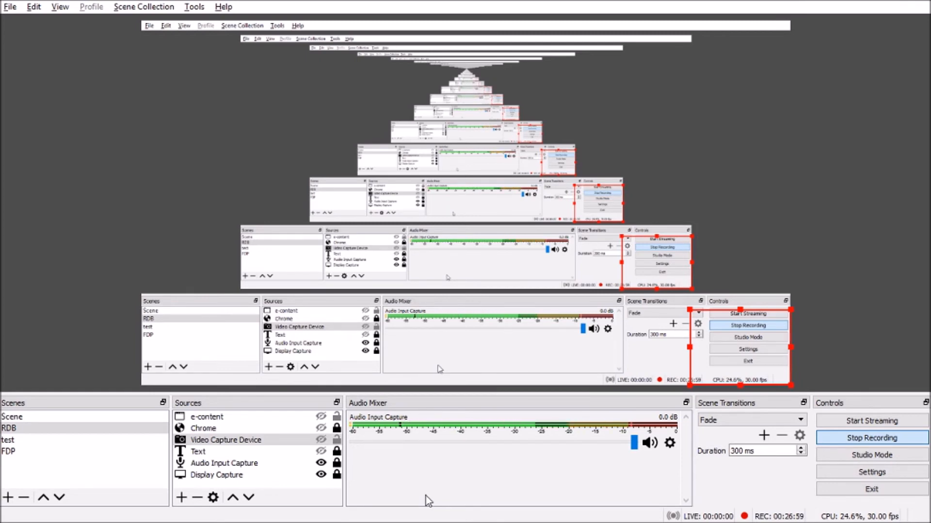
pyautogui.click(321, 440)
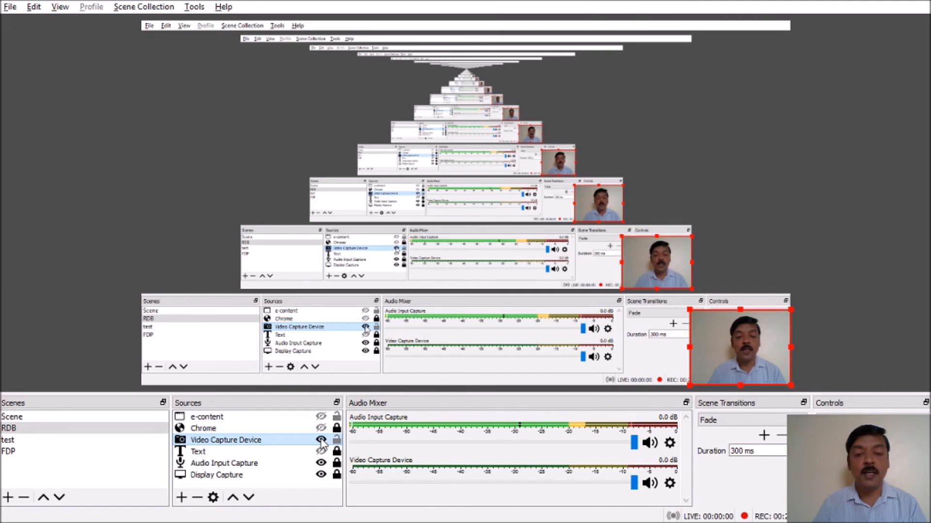
# Step: Hide the webcam overlay, then bring the PowerPoint title slide window to the front
pyautogui.click(321, 440)
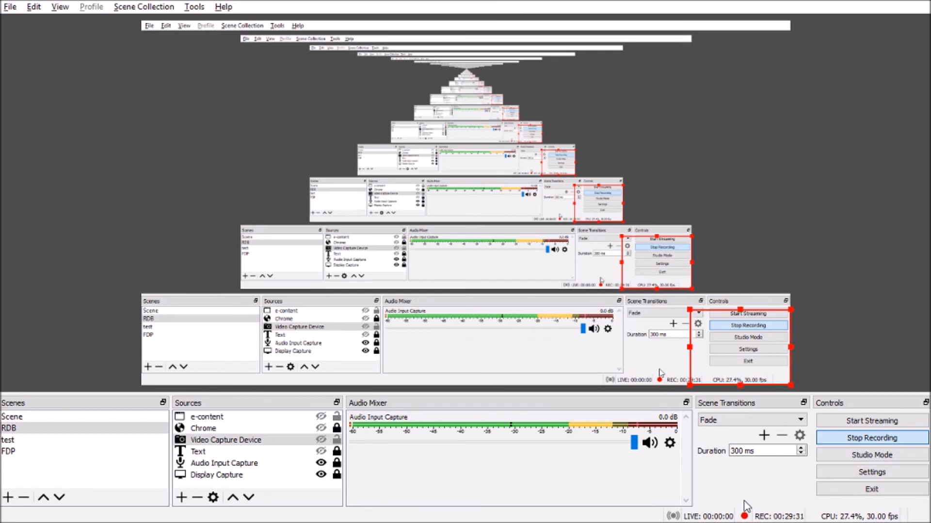
pyautogui.hotkey('alt', 'Tab')
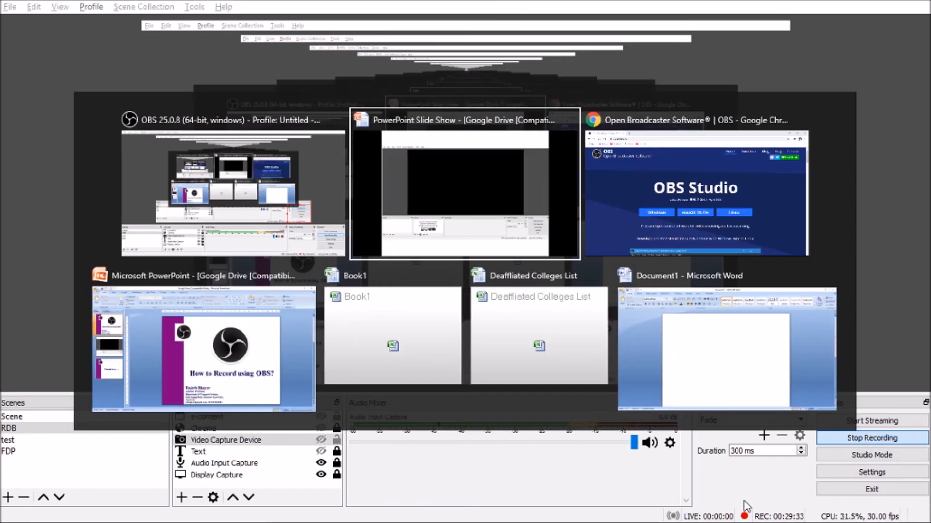
pyautogui.hotkey('alt', 'Tab')
pyautogui.hotkey('alt', 'Tab')
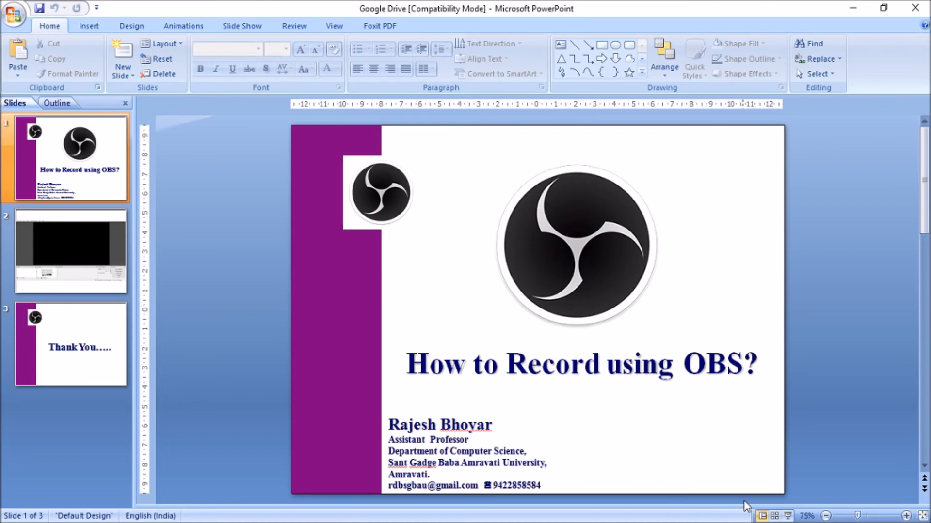
# Step: Alt+Tab from PowerPoint to the blank Word Document1
pyautogui.hotkey('alt', 'Tab')
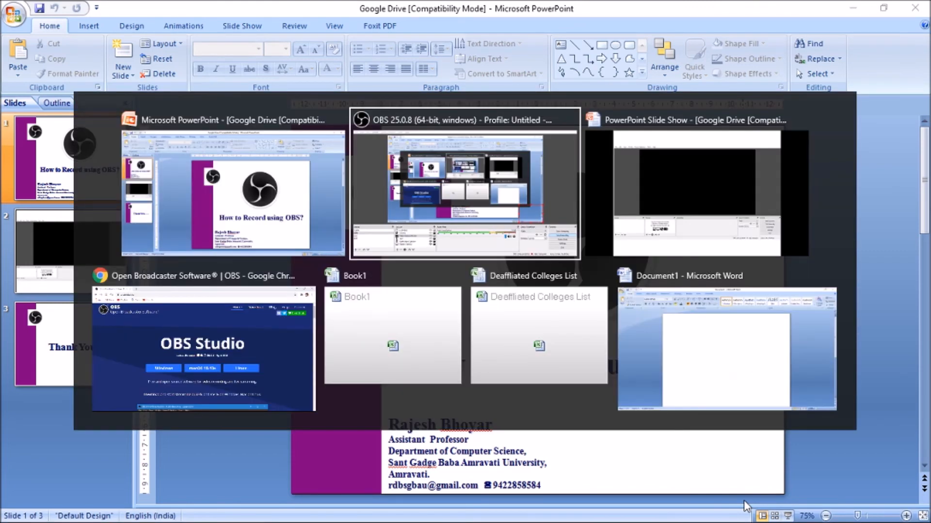
pyautogui.hotkey('alt', 'Tab')
pyautogui.hotkey('alt', 'Tab')
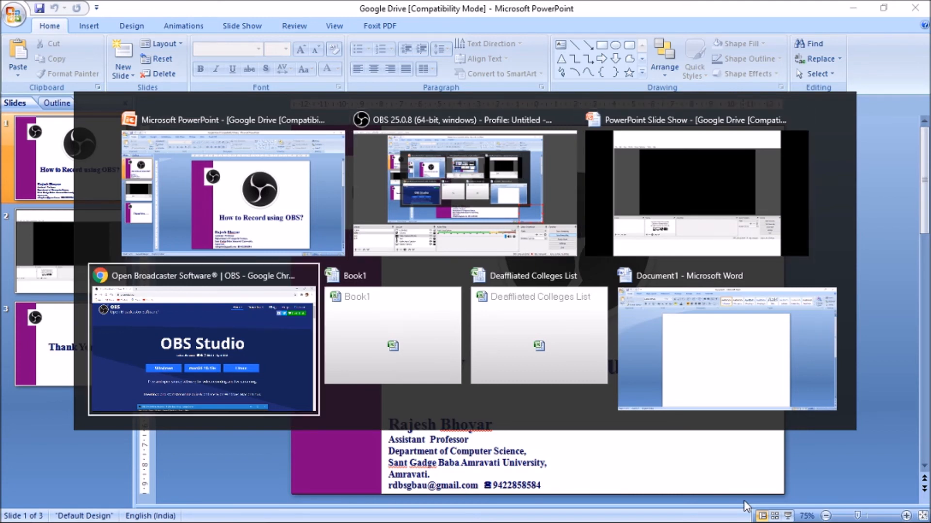
pyautogui.hotkey('alt', 'Tab')
pyautogui.hotkey('alt', 'Tab')
pyautogui.hotkey('alt', 'Tab')
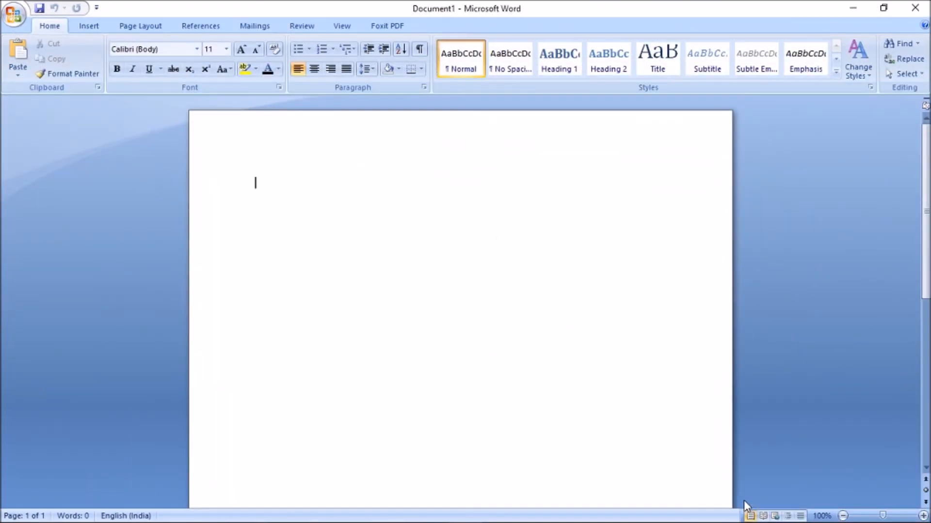
# Step: Alt+Tab past Excel Book1 to the Chrome window showing obsproject.com
pyautogui.hotkey('alt', 'Tab')
pyautogui.hotkey('alt', 'Tab')
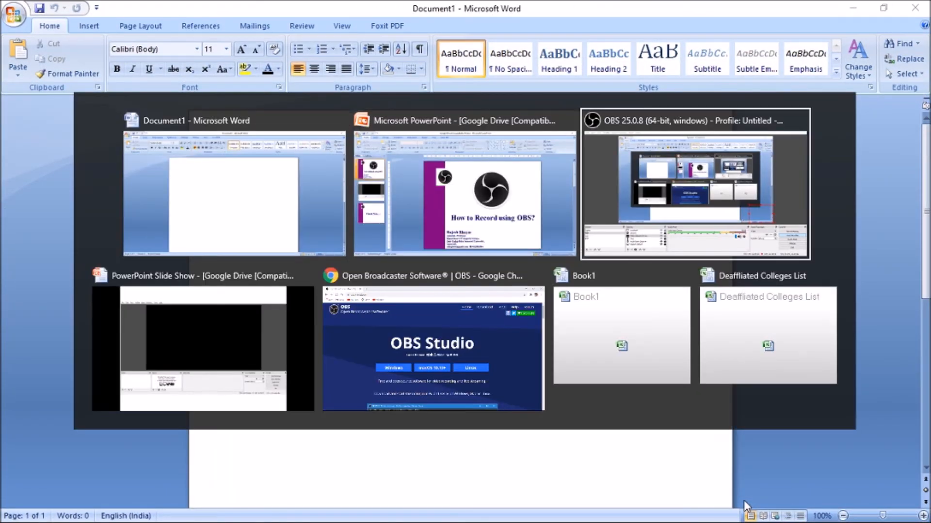
pyautogui.hotkey('alt', 'Tab')
pyautogui.hotkey('alt', 'Tab')
pyautogui.hotkey('alt', 'Tab')
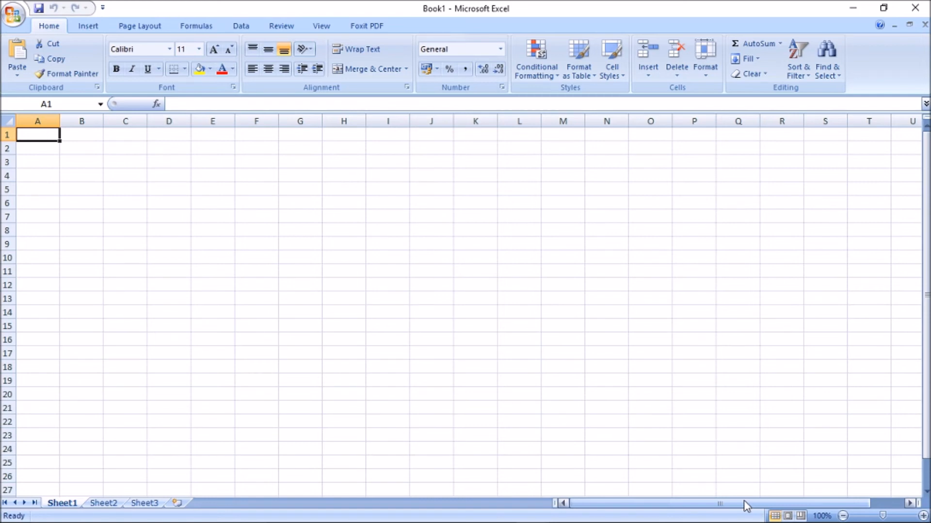
pyautogui.hotkey('alt', 'Tab')
pyautogui.hotkey('alt', 'Tab')
pyautogui.hotkey('alt', 'Tab')
pyautogui.hotkey('alt', 'Tab')
pyautogui.hotkey('alt', 'Tab')
pyautogui.hotkey('alt', 'Tab')
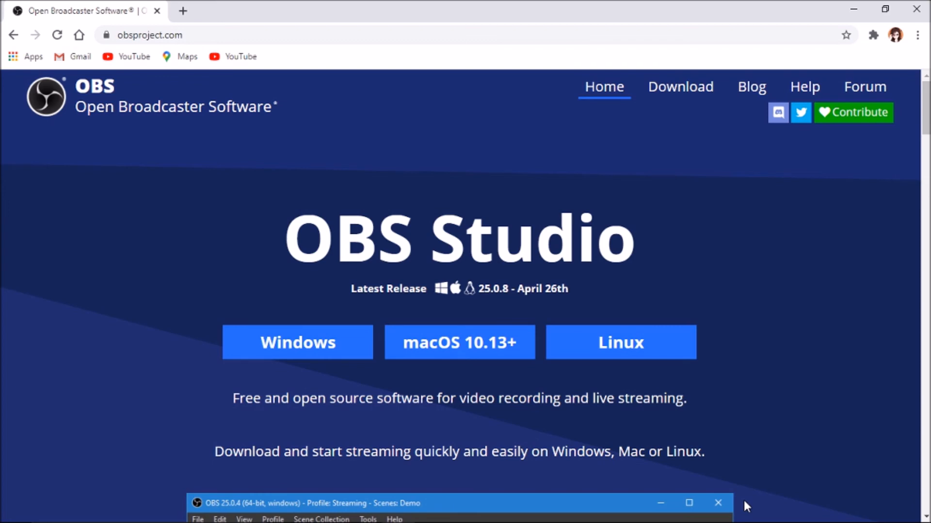
# Step: Open a new Chrome tab showing the Google search page beside the OBS tab
pyautogui.click(183, 10)
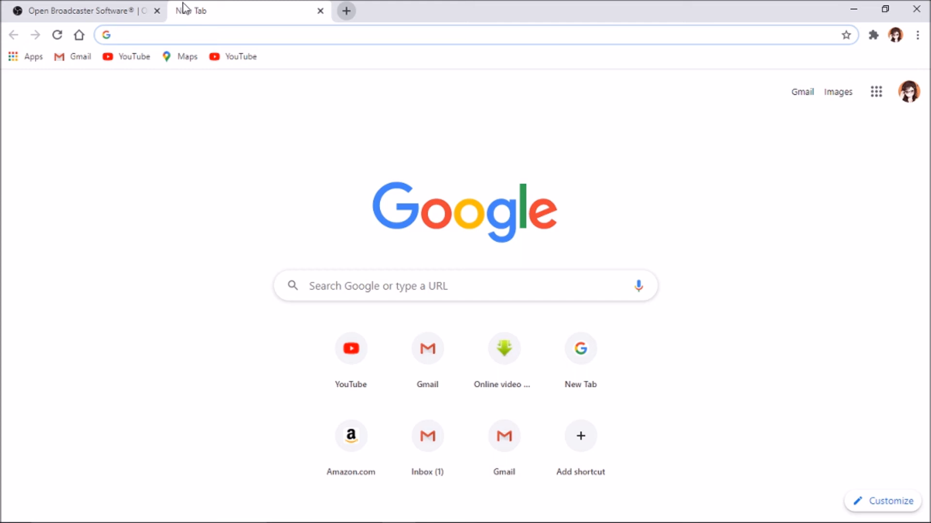
pyautogui.hotkey('alt', 'Tab')
pyautogui.hotkey('alt', 'Tab')
pyautogui.hotkey('alt', 'Tab')
pyautogui.hotkey('alt', 'Tab')
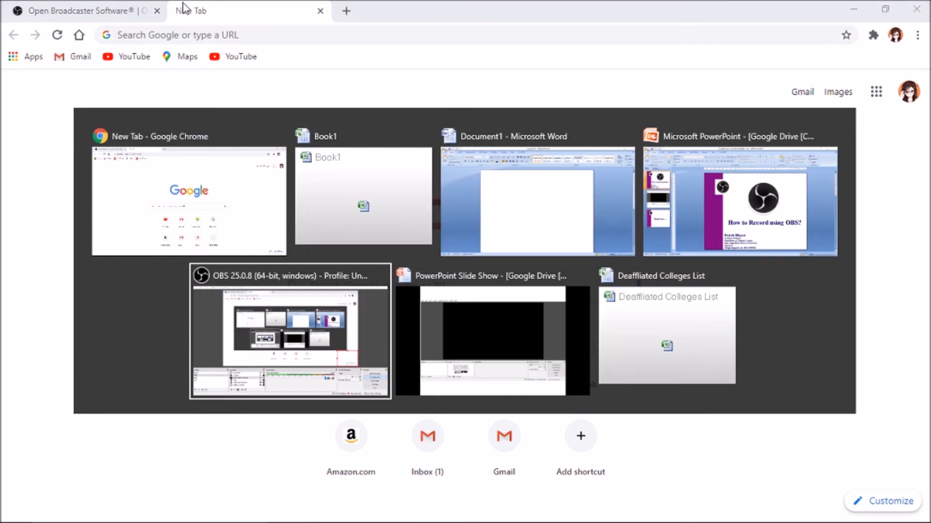